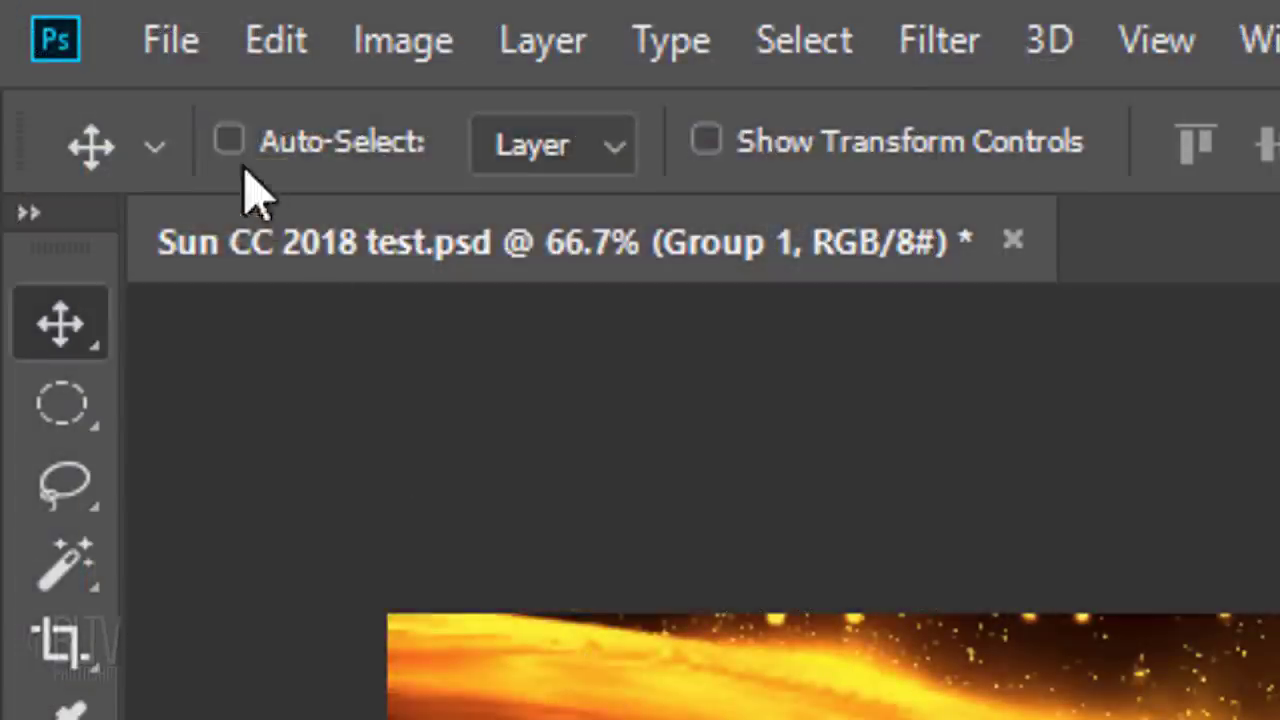
Create a new 1920 × 1080 px, 72 ppi RGB document with a black background
{"action": "left_click", "coordinate": [38, 9]}
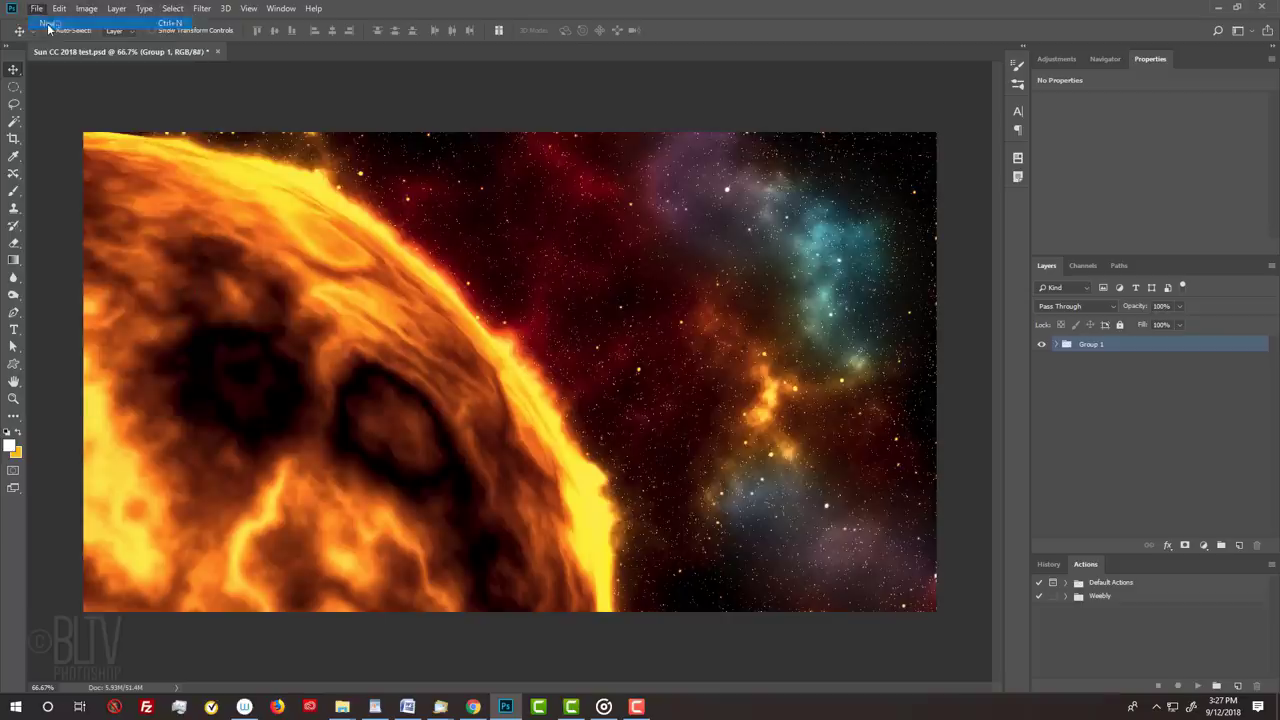
{"action": "left_click", "coordinate": [48, 24]}
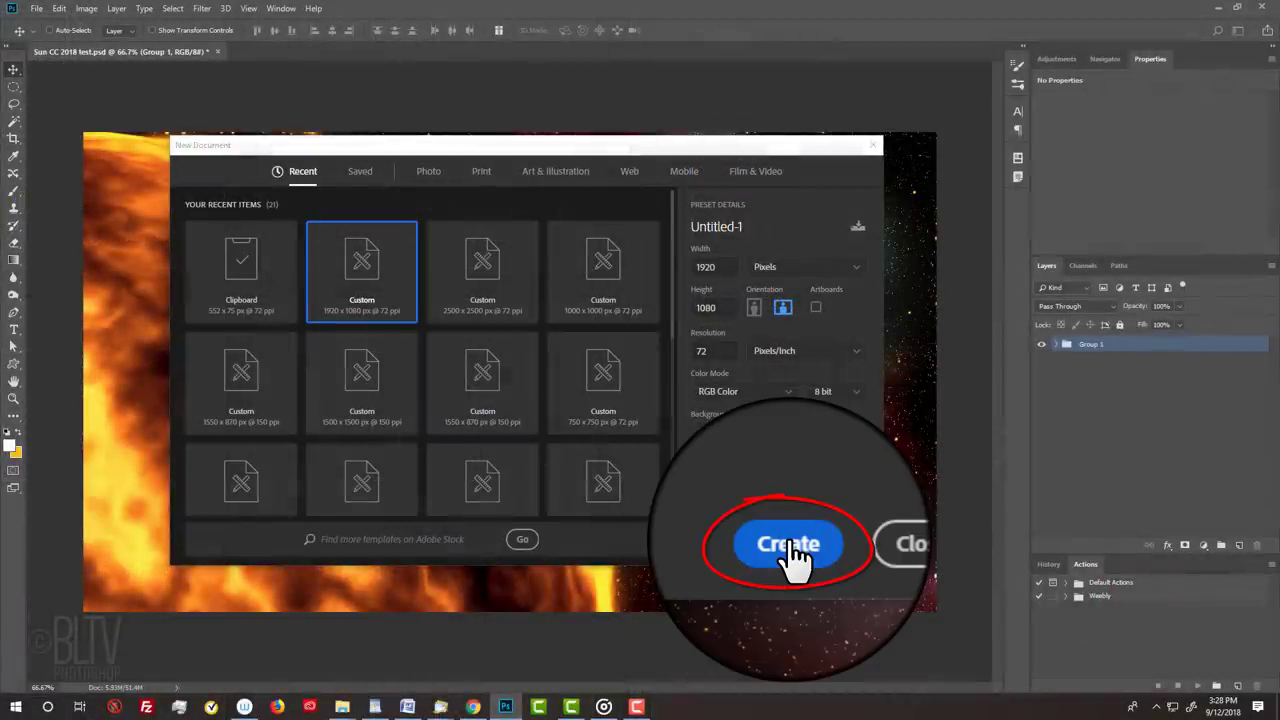
{"action": "left_click", "coordinate": [789, 540]}
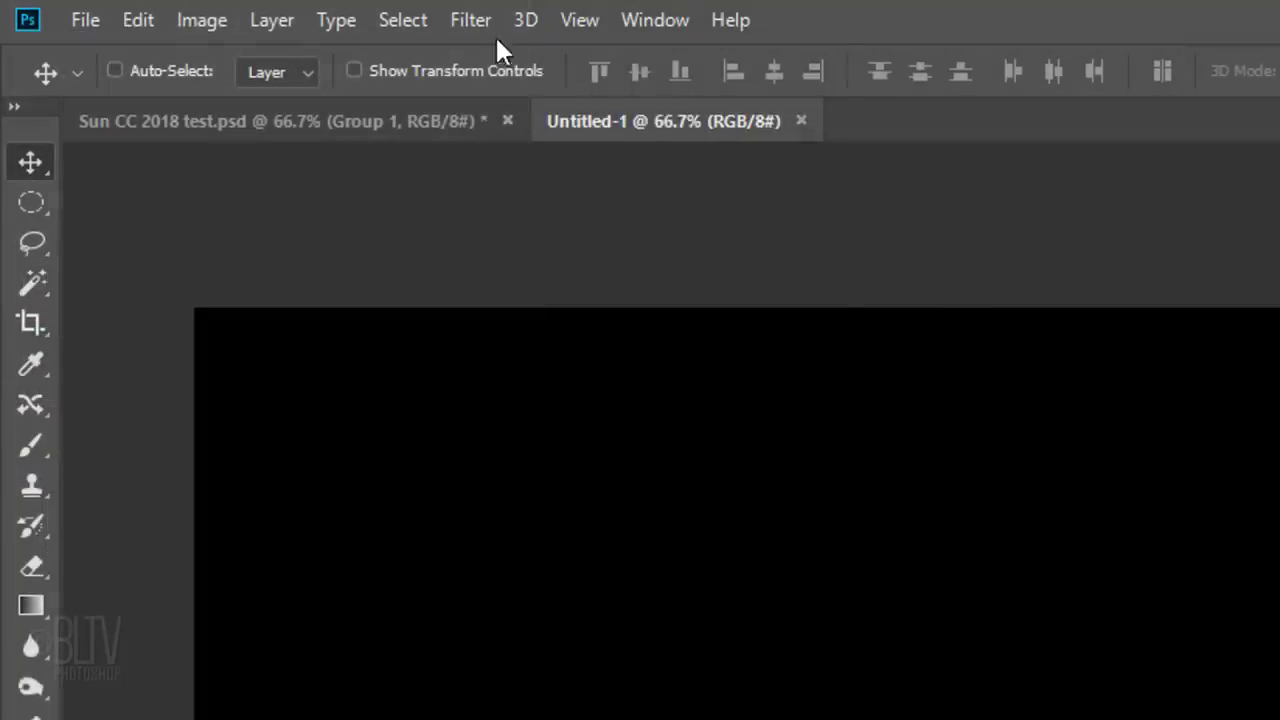
Add 100% monochromatic Gaussian noise to the black canvas
{"action": "left_click", "coordinate": [490, 20]}
{"action": "mouse_move", "coordinate": [507, 468]}
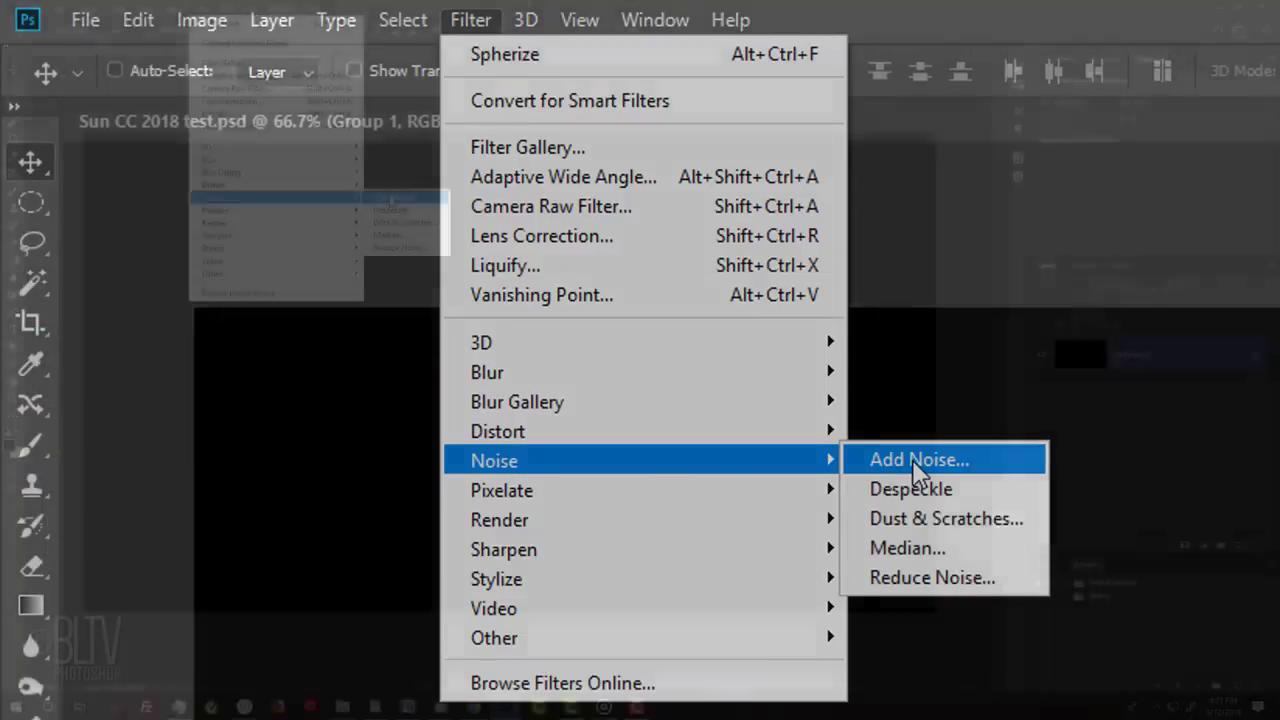
{"action": "left_click", "coordinate": [918, 460]}
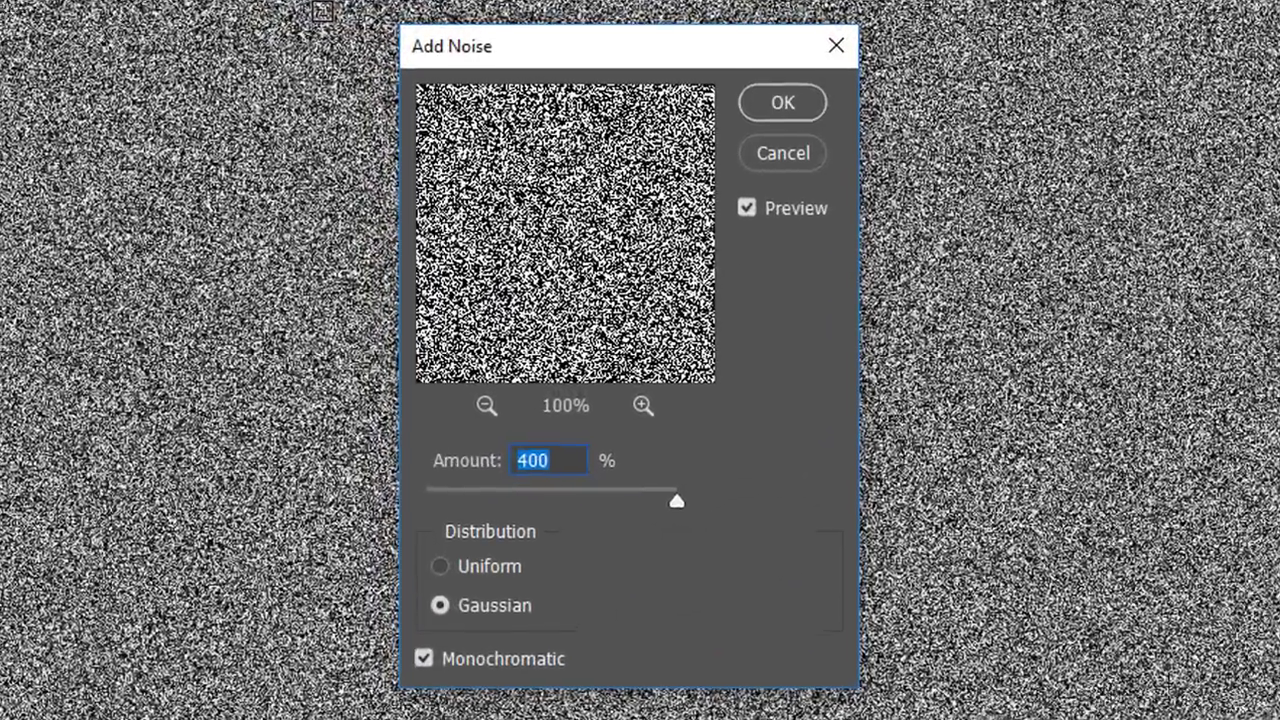
{"action": "type", "text": "100"}
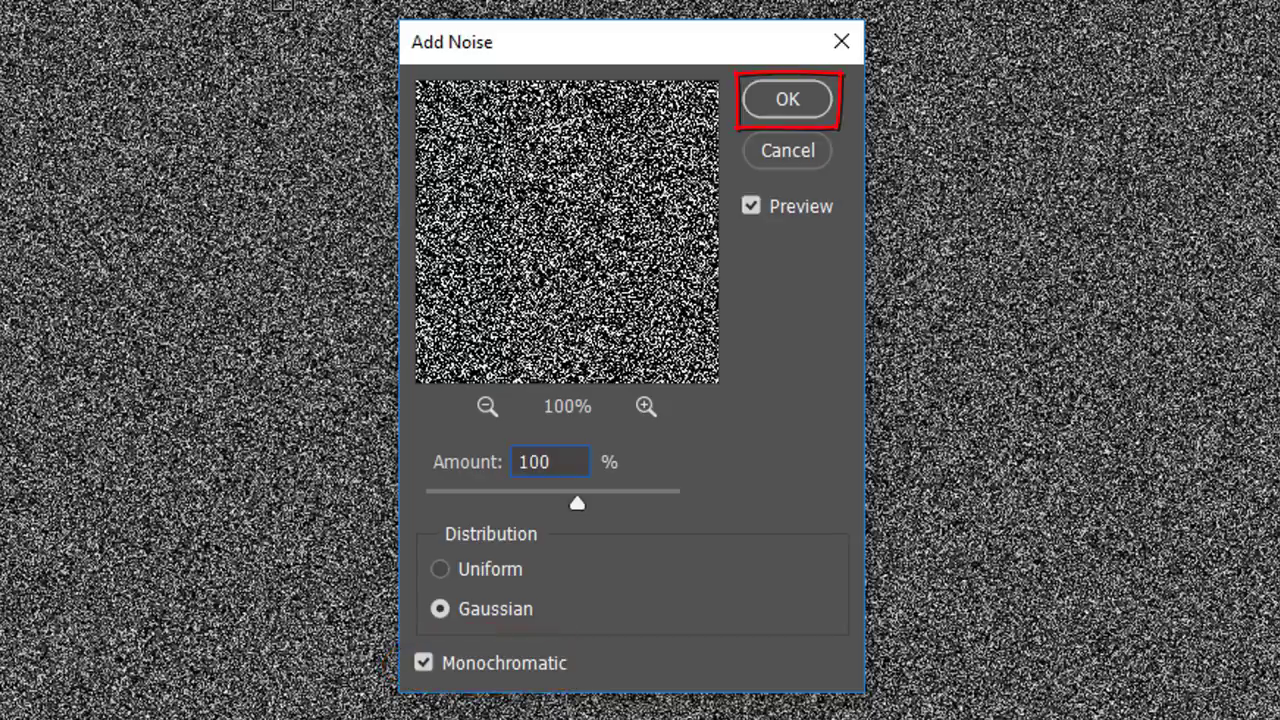
{"action": "key", "text": "Return"}
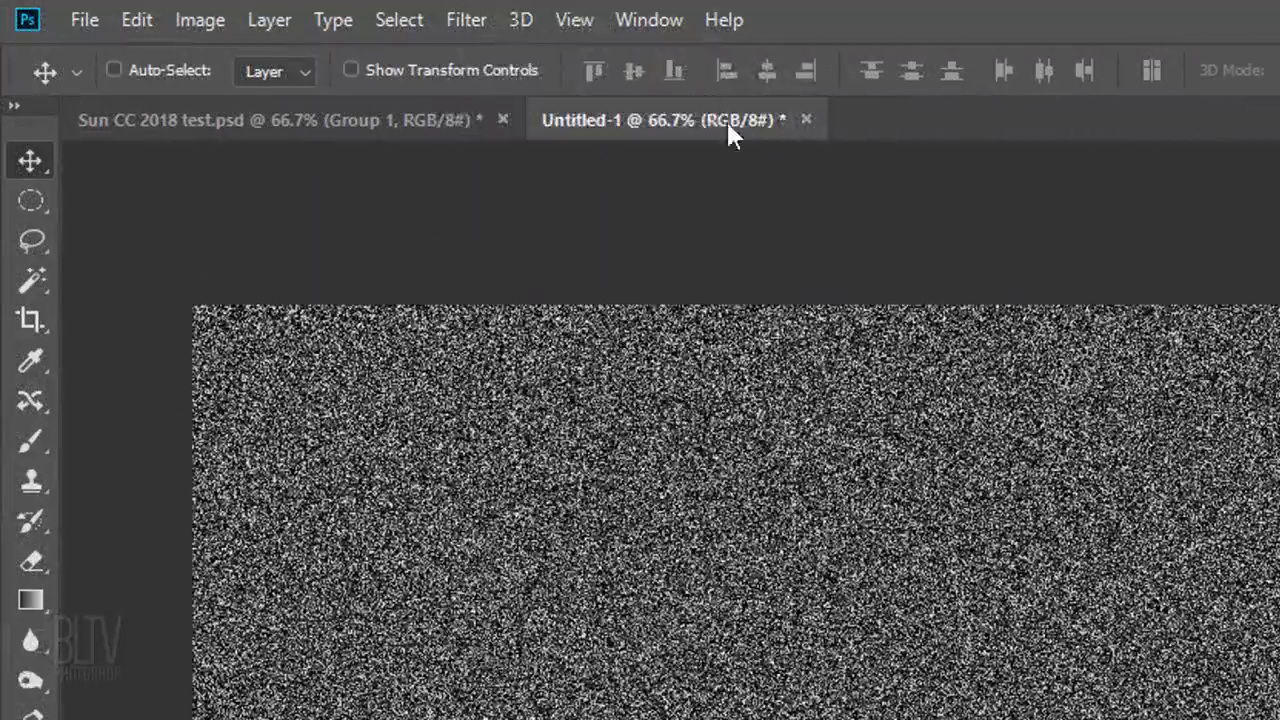
Soften the noise with a 0.3 px Gaussian Blur
{"action": "left_click", "coordinate": [468, 22]}
{"action": "mouse_move", "coordinate": [500, 376]}
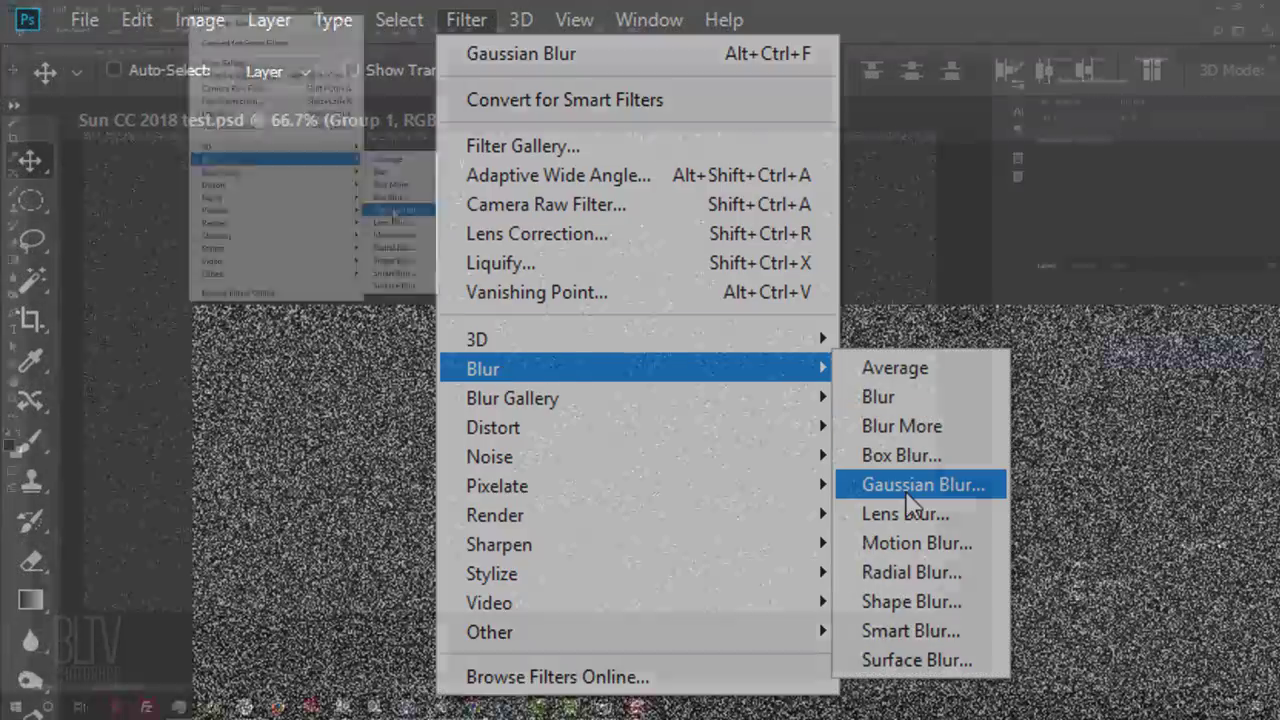
{"action": "left_click", "coordinate": [906, 494]}
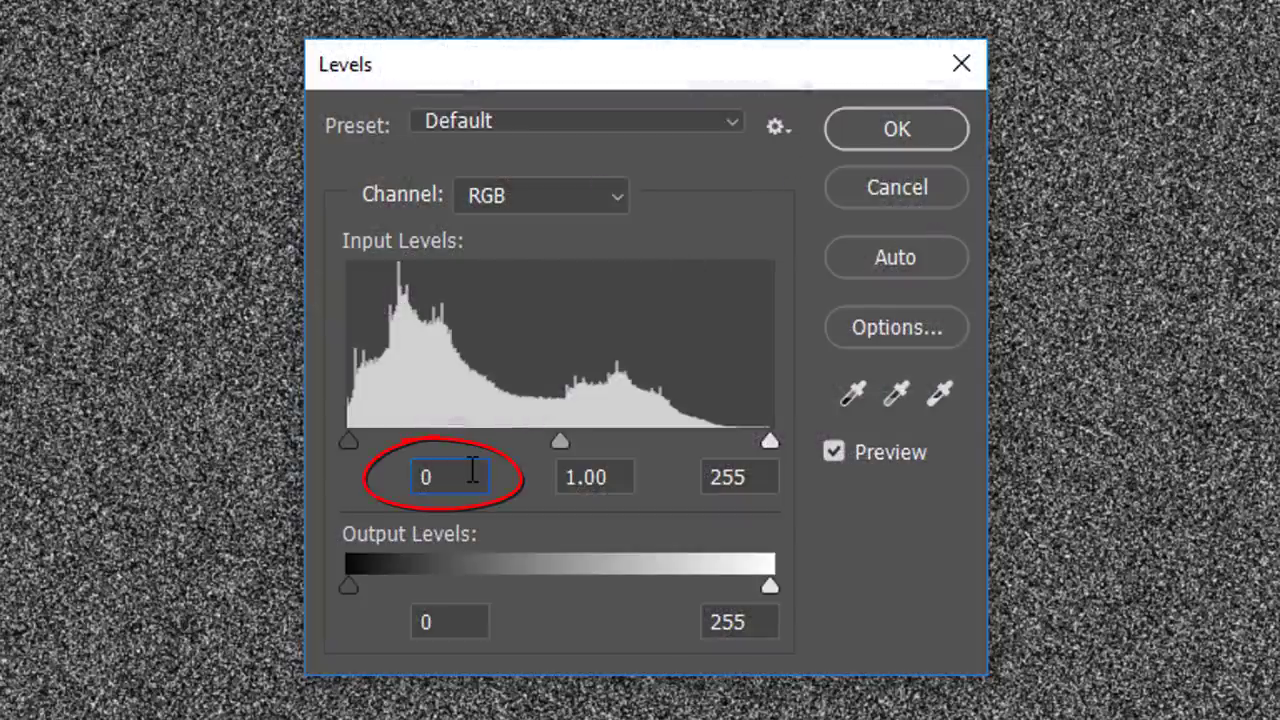
Apply Levels with input black 190, input white 240 and output white 100
{"action": "type", "text": "190"}
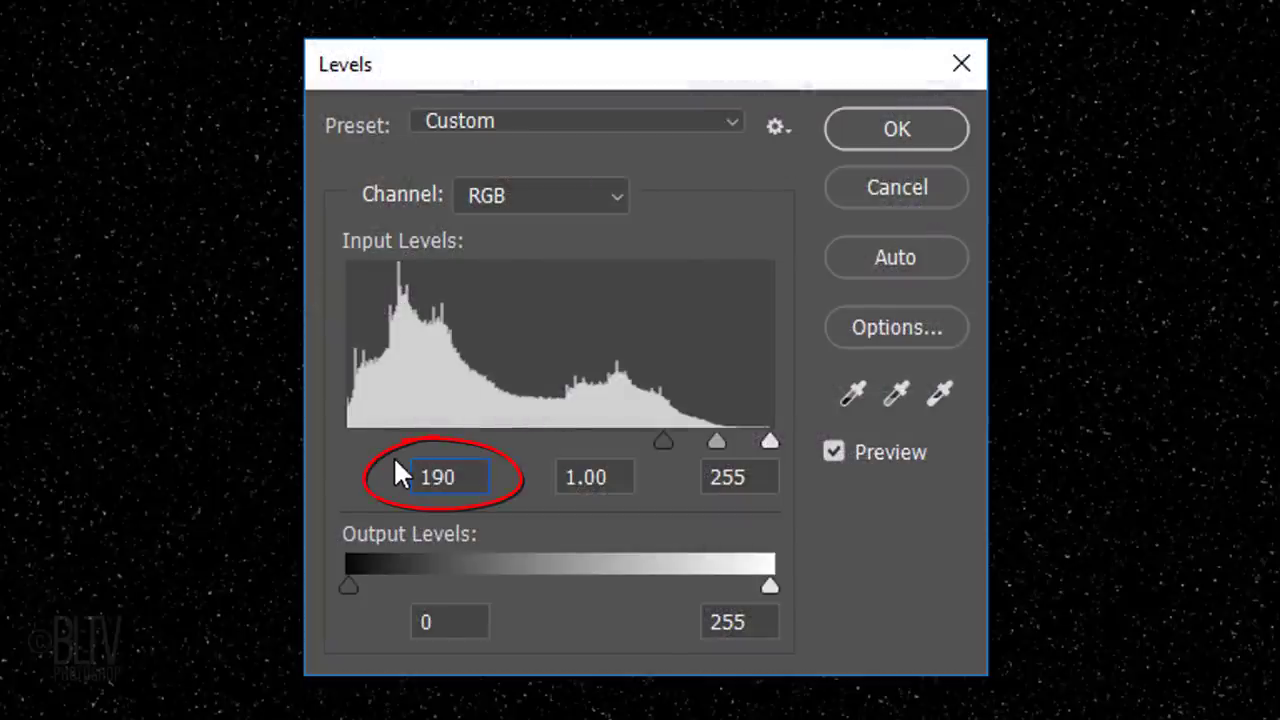
{"action": "left_click", "coordinate": [758, 477]}
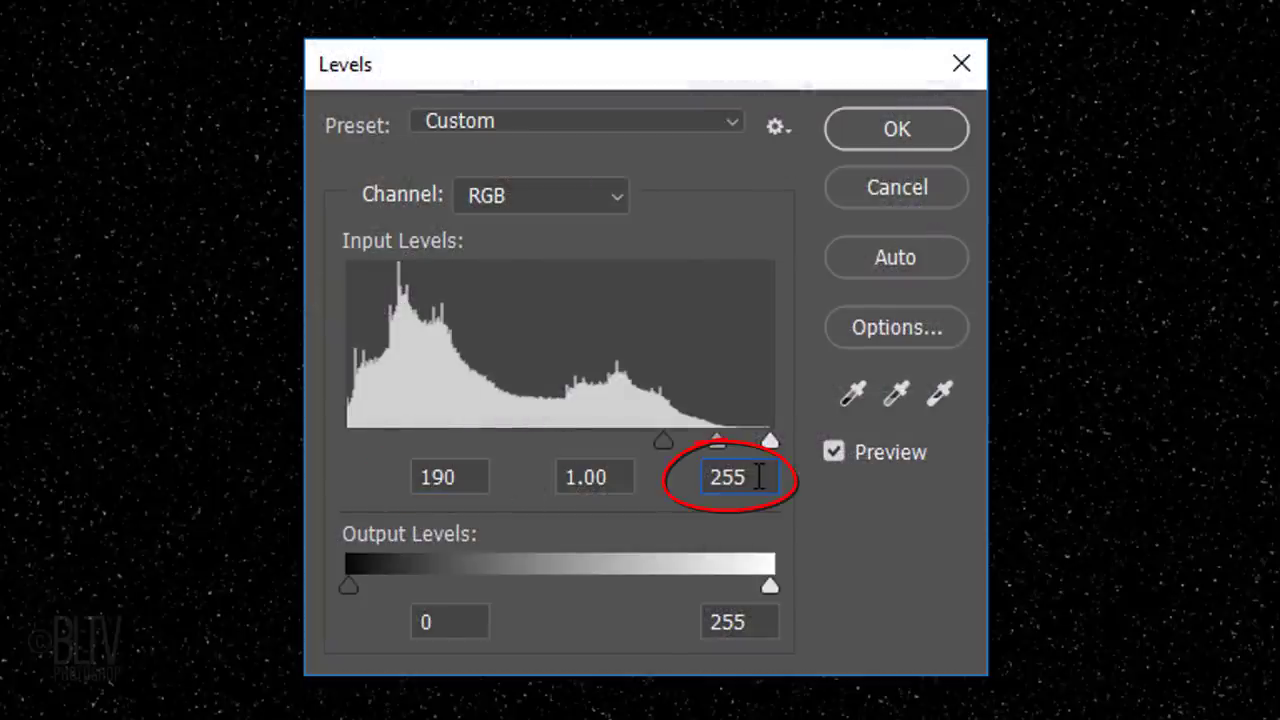
{"action": "double_click", "coordinate": [758, 477]}
{"action": "type", "text": "240"}
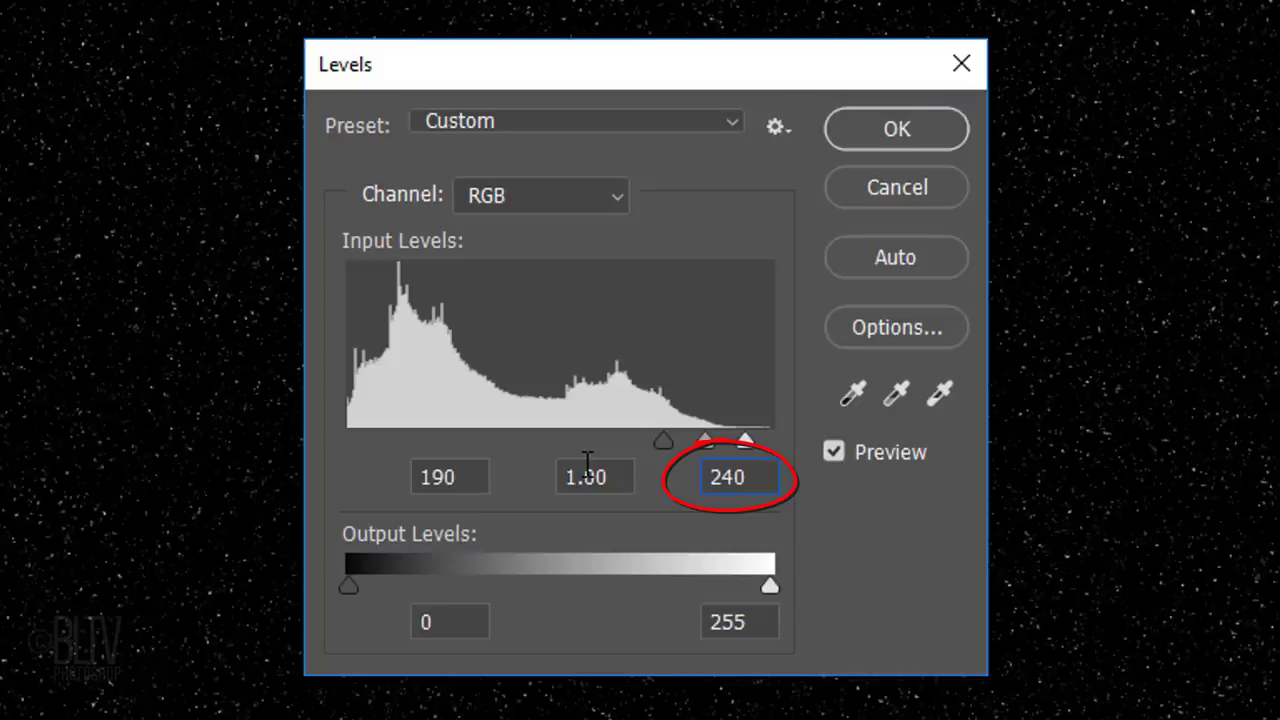
{"action": "double_click", "coordinate": [702, 612]}
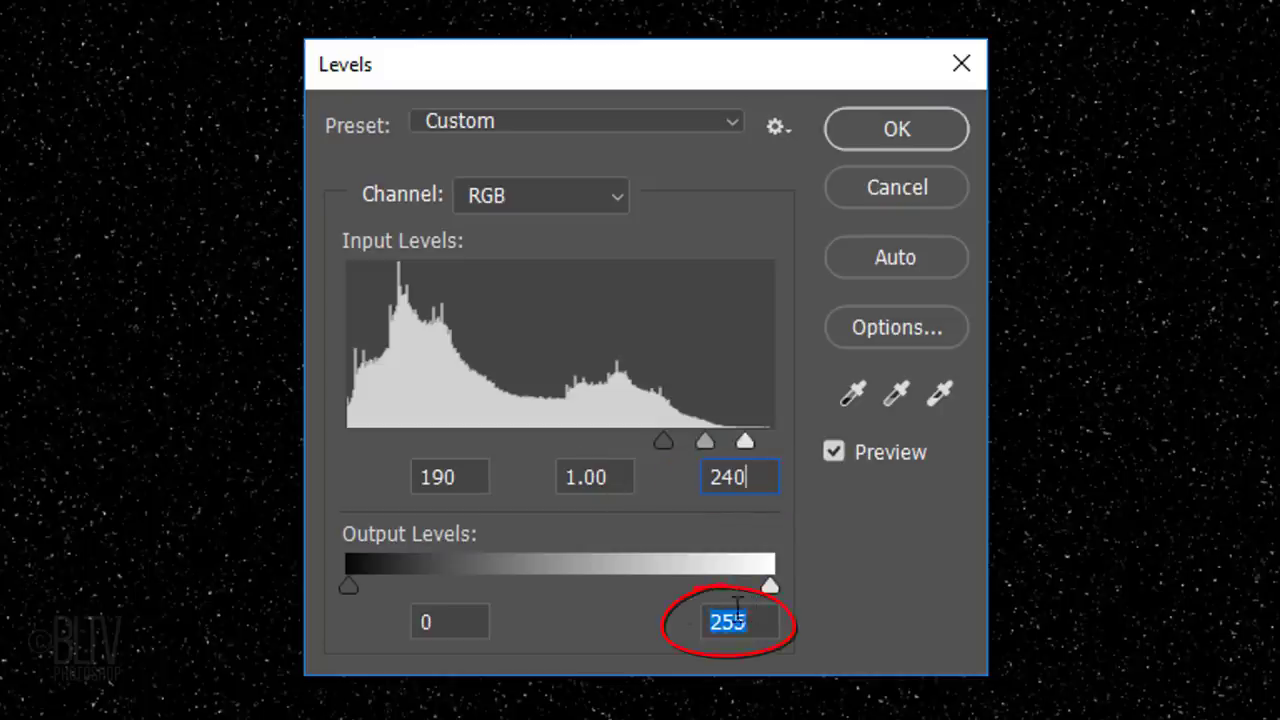
{"action": "type", "text": "100"}
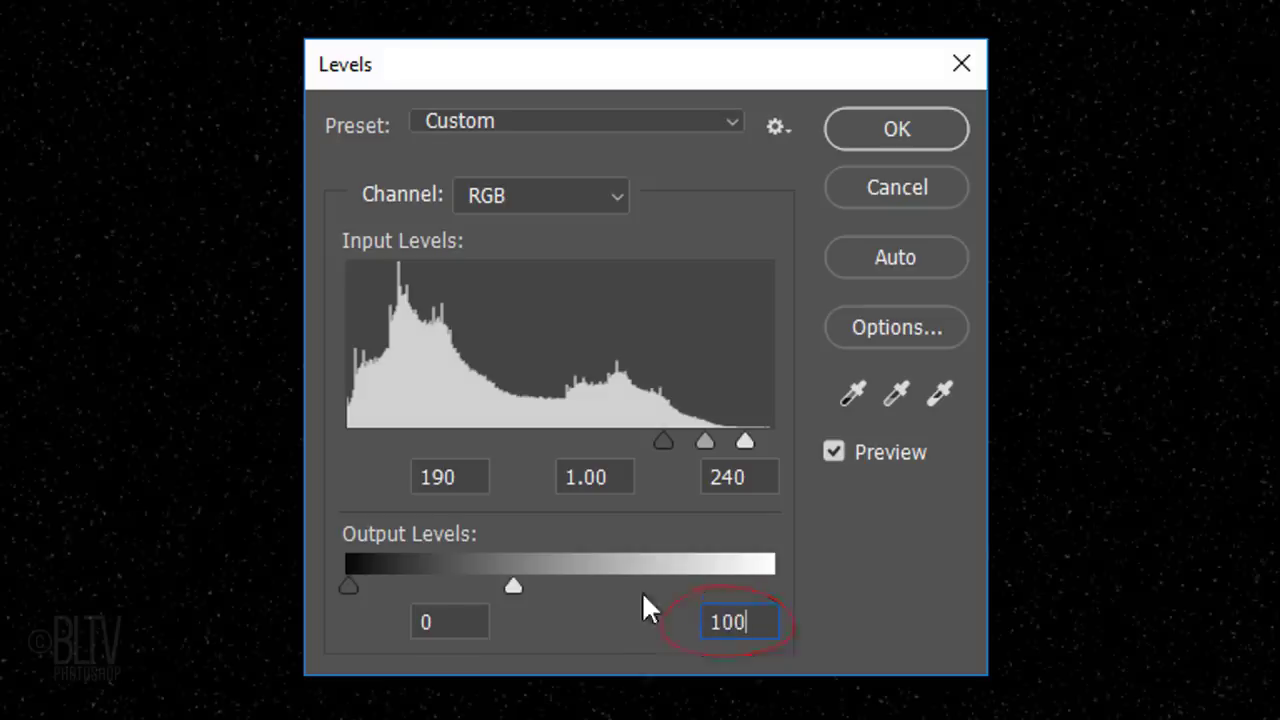
{"action": "left_click", "coordinate": [904, 139]}
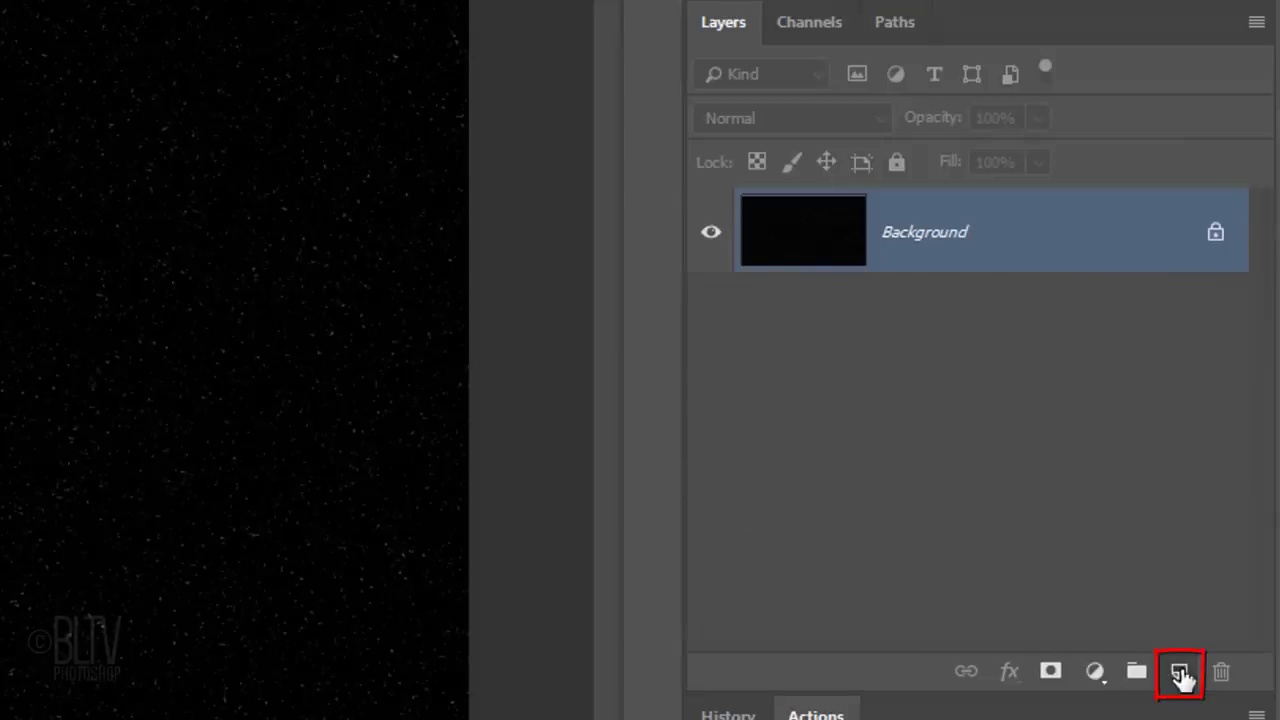
Add Layer 1 filled with rendered clouds and set its blend mode to Color Dodge
{"action": "left_click", "coordinate": [1180, 674]}
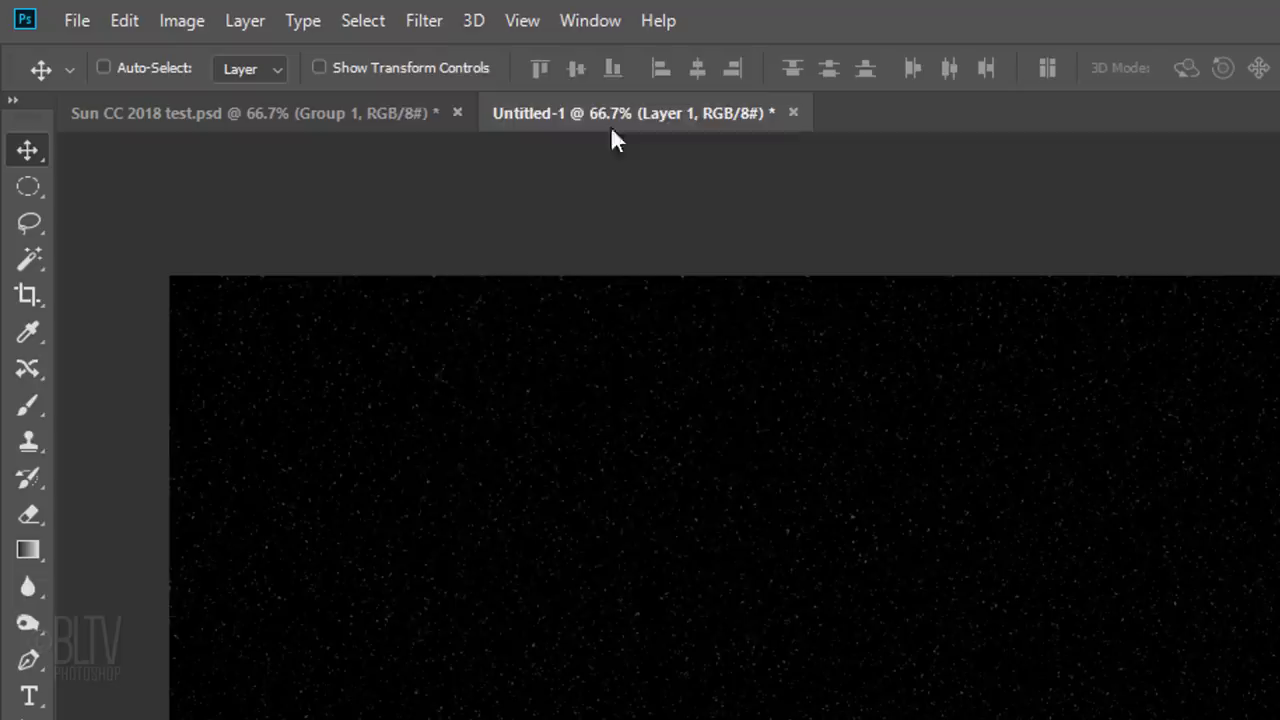
{"action": "left_click", "coordinate": [423, 20]}
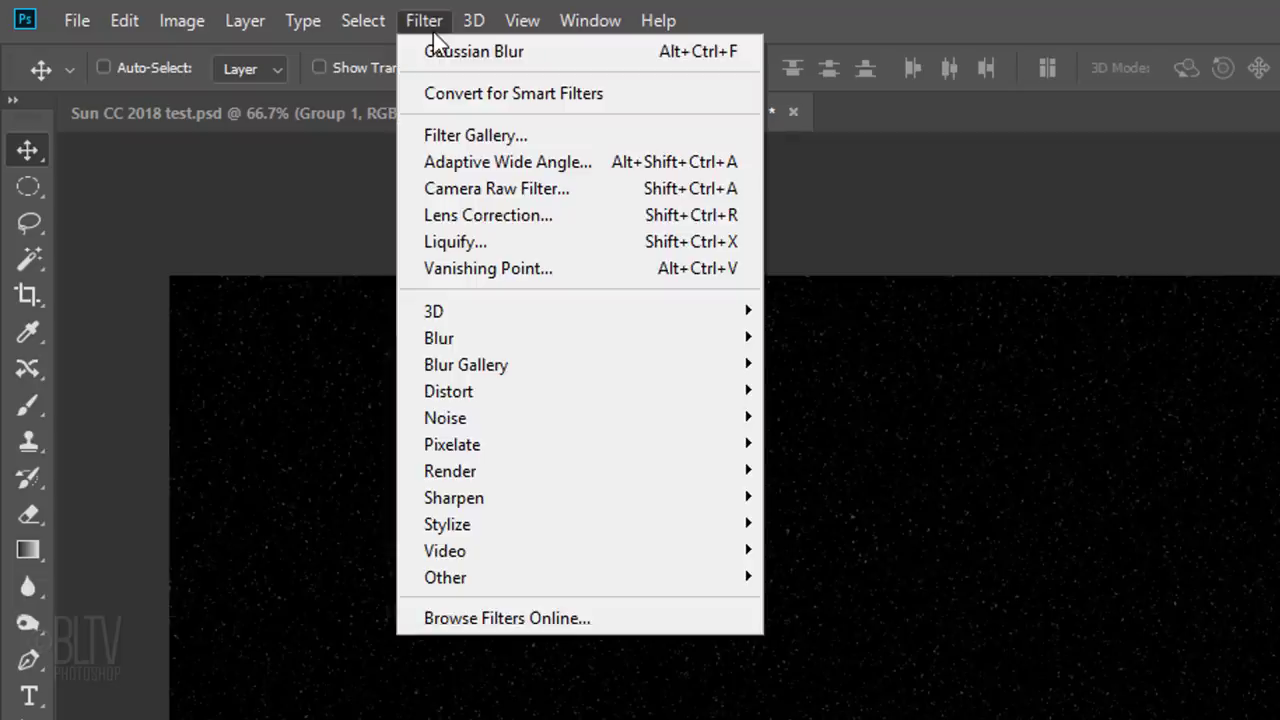
{"action": "mouse_move", "coordinate": [468, 470]}
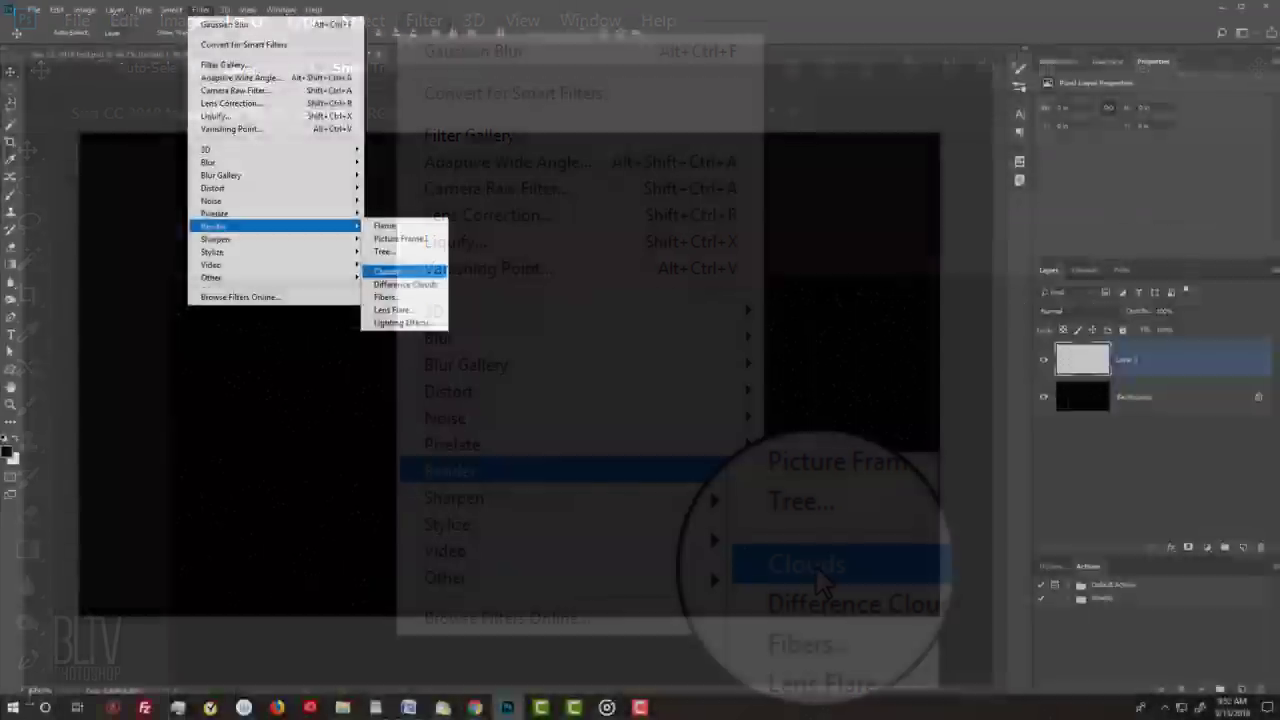
{"action": "left_click", "coordinate": [810, 565]}
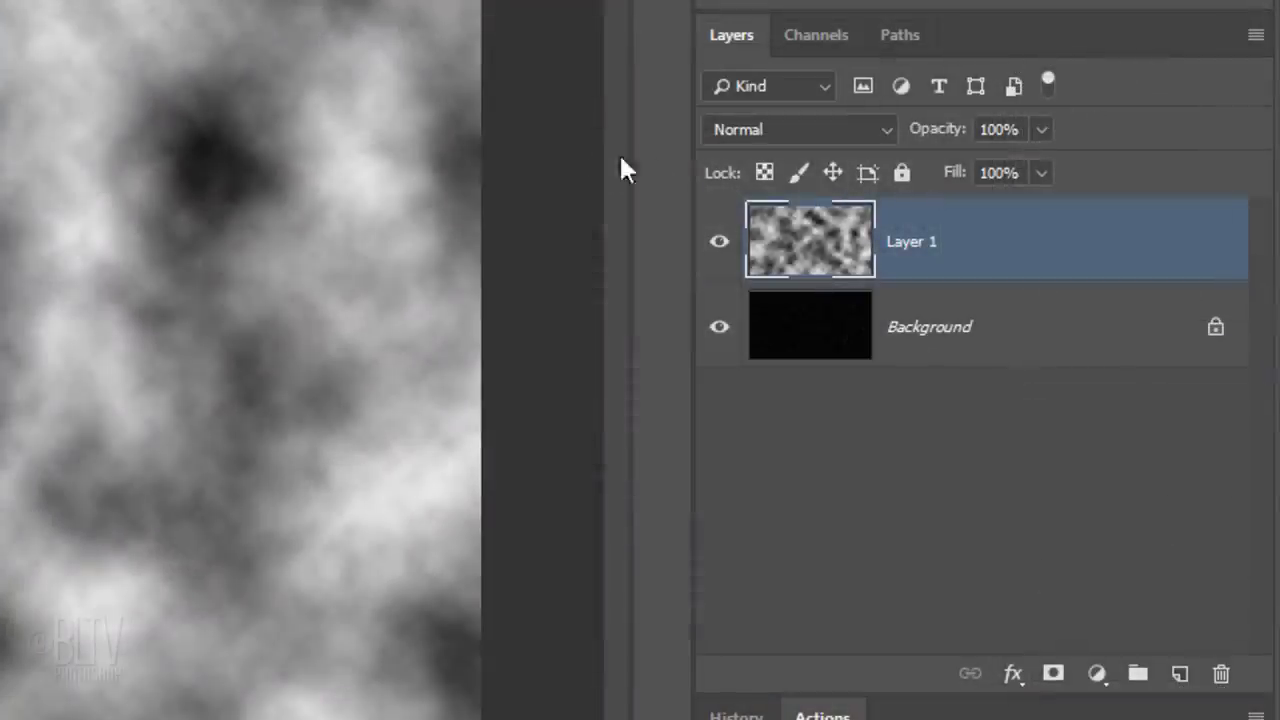
{"action": "left_click", "coordinate": [1071, 311]}
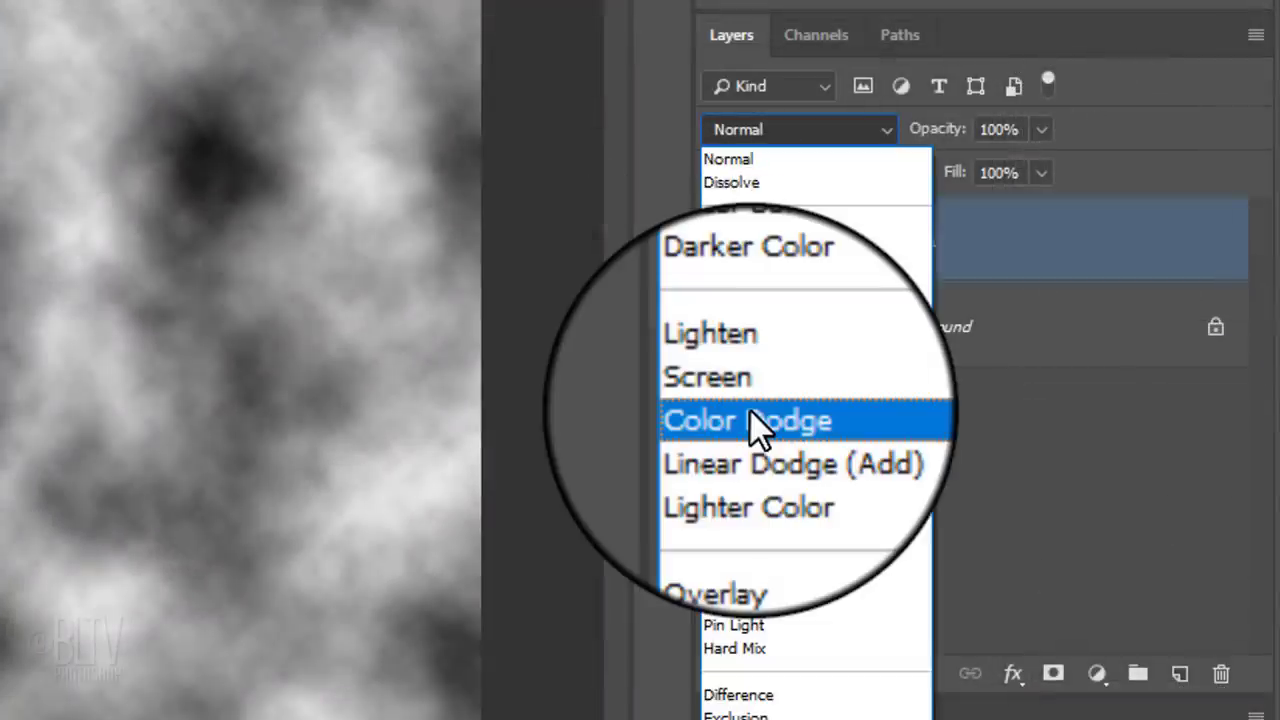
{"action": "left_click", "coordinate": [776, 428]}
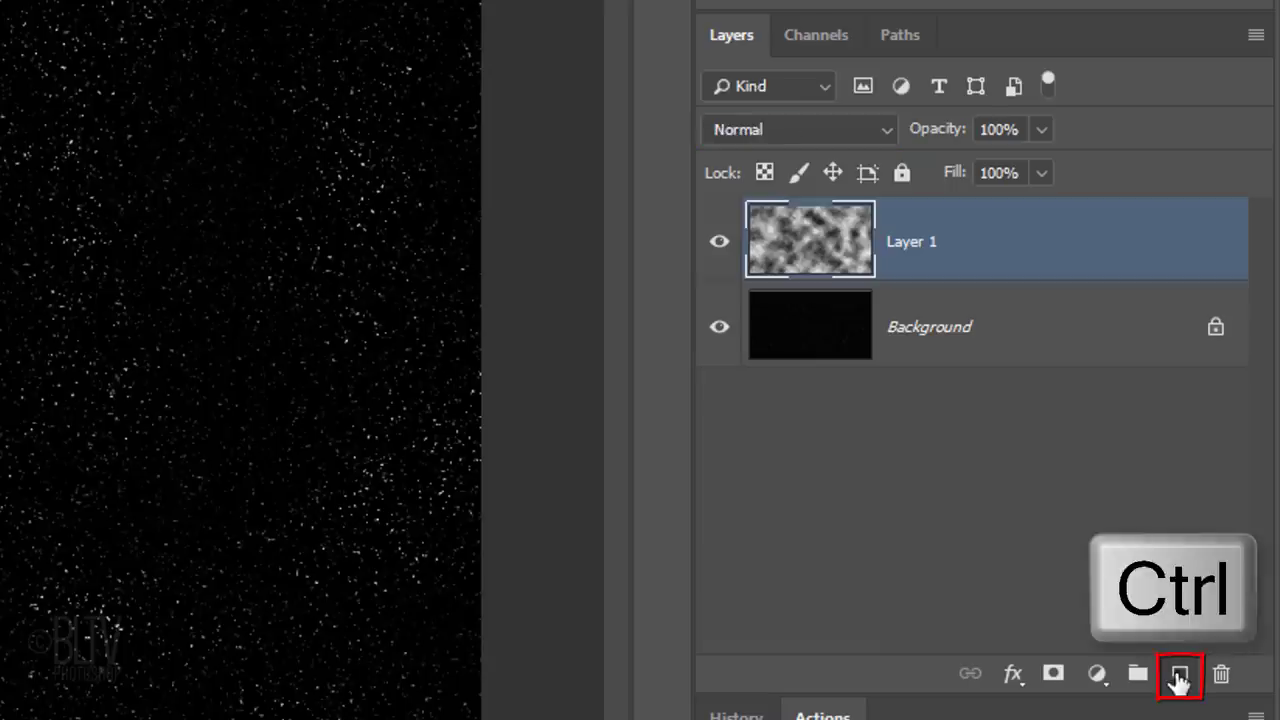
Add an empty layer below Layer 1 and set a 0%-hardness soft brush at 10% opacity
{"action": "left_click", "coordinate": [1180, 678], "text": "ctrl"}
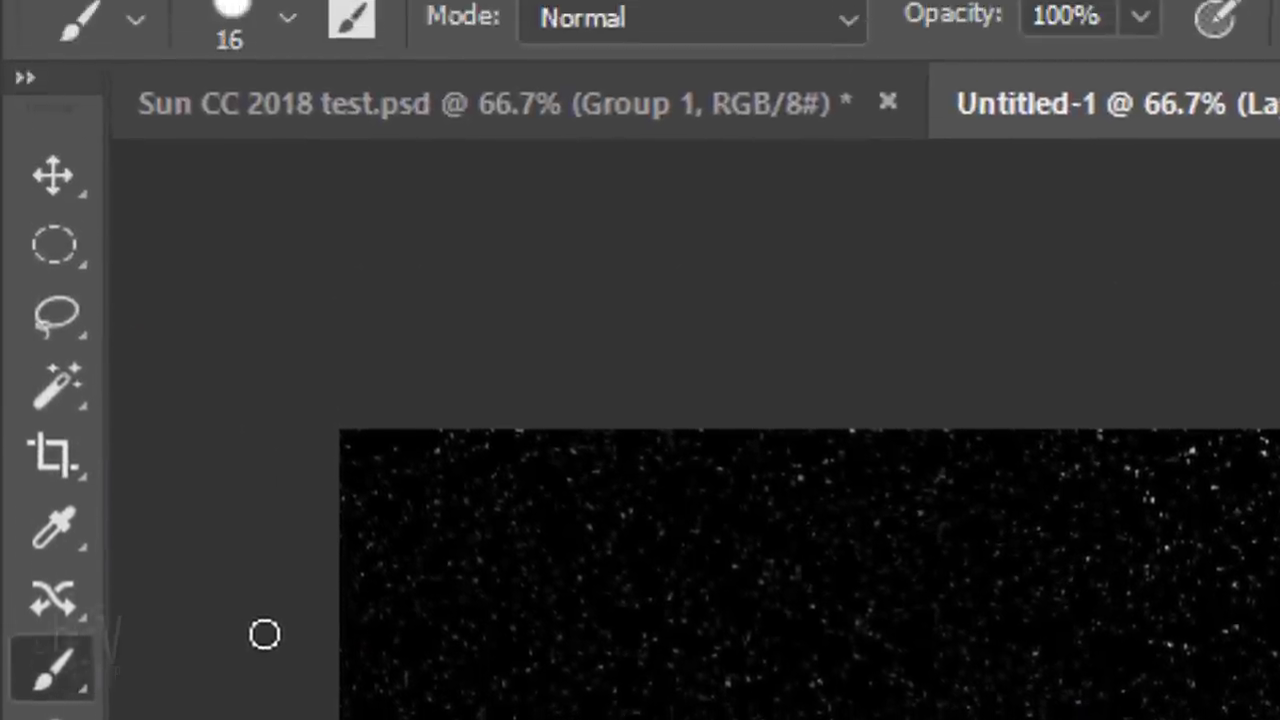
{"action": "left_click", "coordinate": [287, 17]}
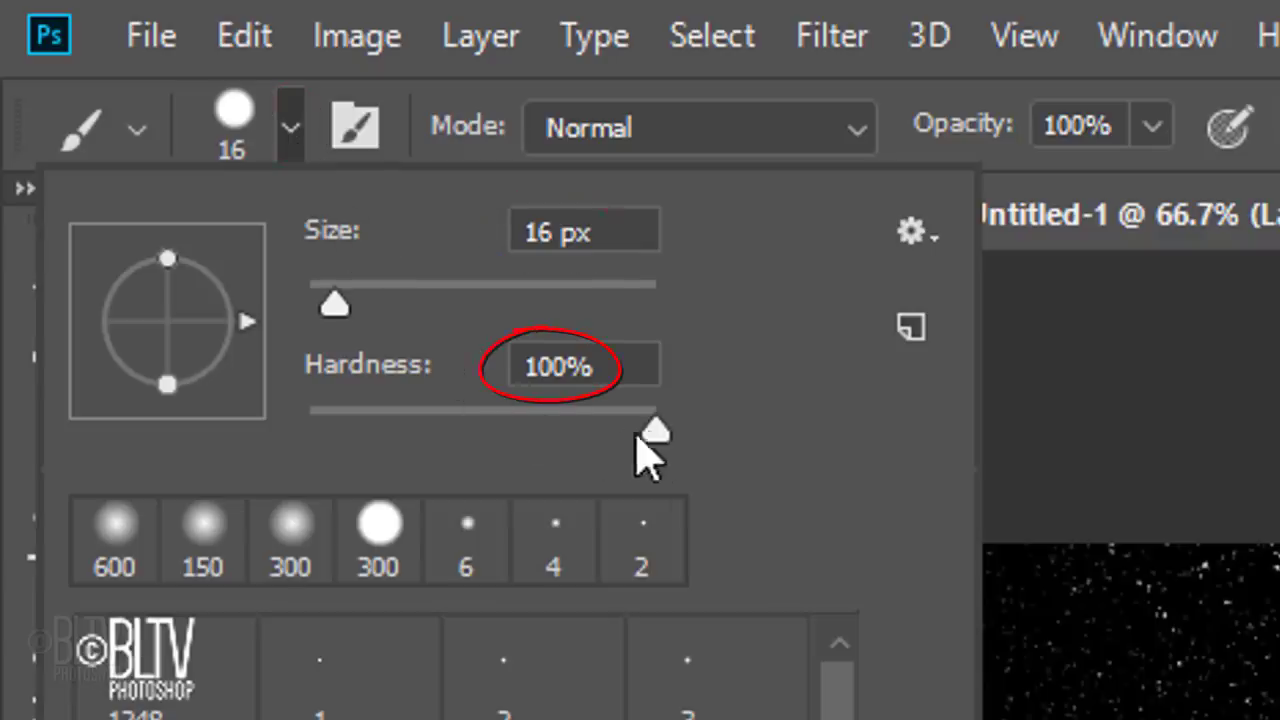
{"action": "left_click_drag", "start_coordinate": [648, 435], "coordinate": [279, 400]}
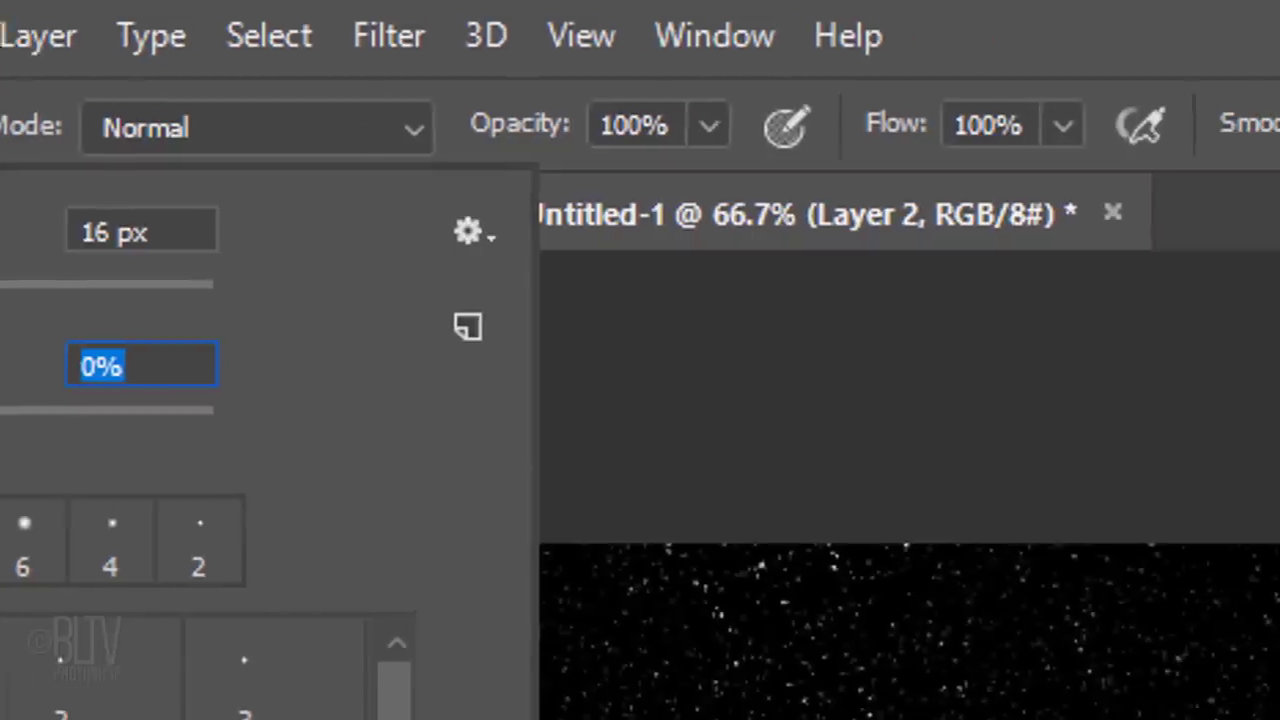
{"action": "left_click", "coordinate": [668, 125]}
{"action": "key", "text": "BackSpace"}
{"action": "key", "text": "BackSpace"}
{"action": "key", "text": "Return"}
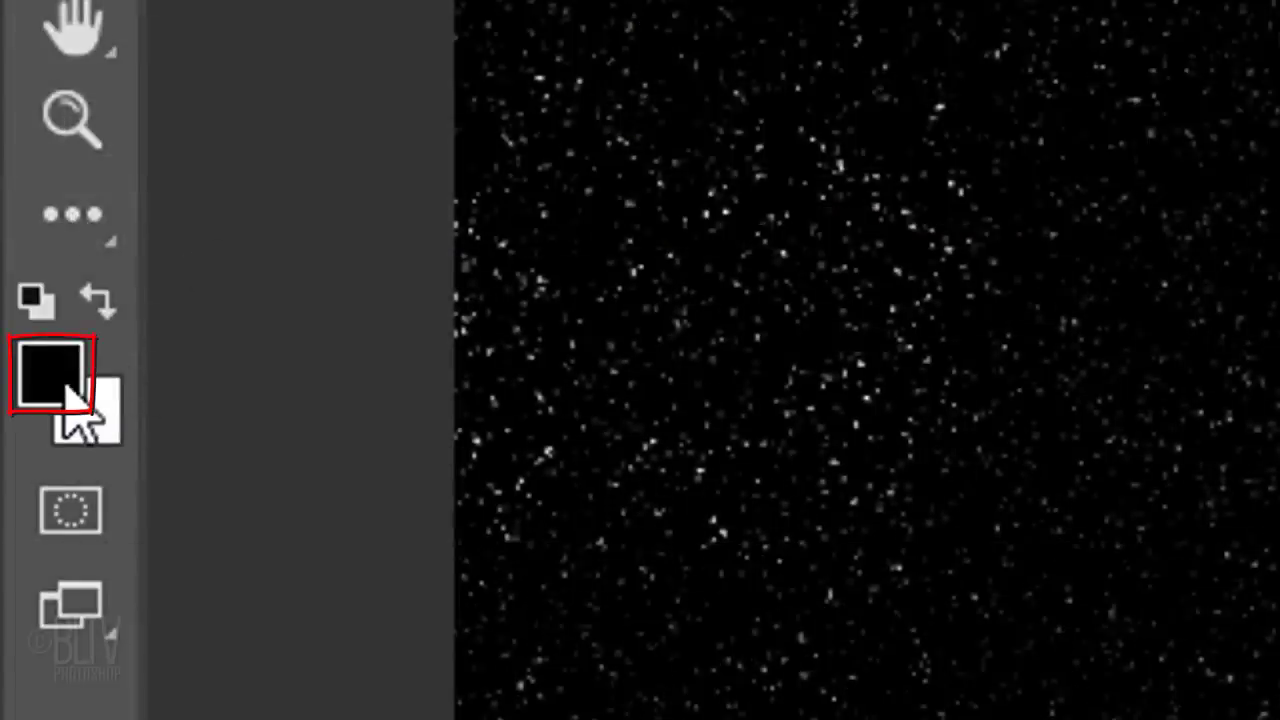
Set the foreground colour to bright cyan 00d2ff for painting soft nebula glows
{"action": "left_click", "coordinate": [66, 386]}
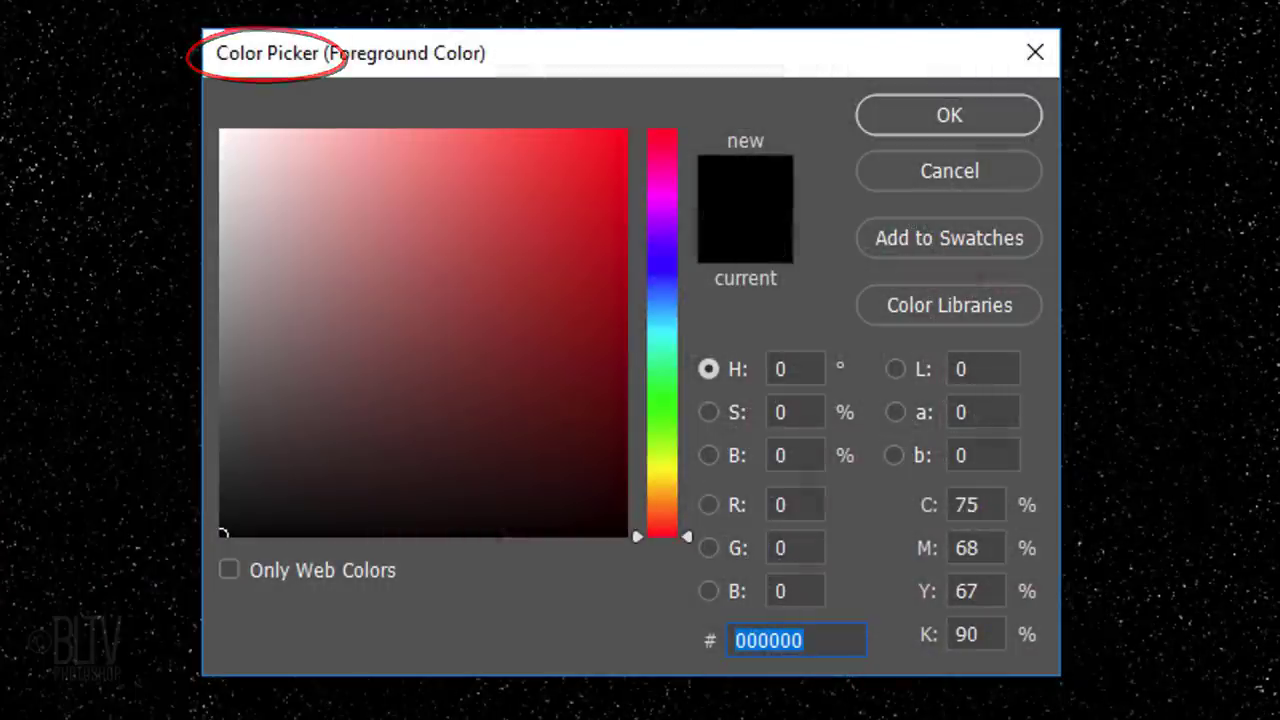
{"action": "left_click_drag", "start_coordinate": [670, 346], "coordinate": [671, 321]}
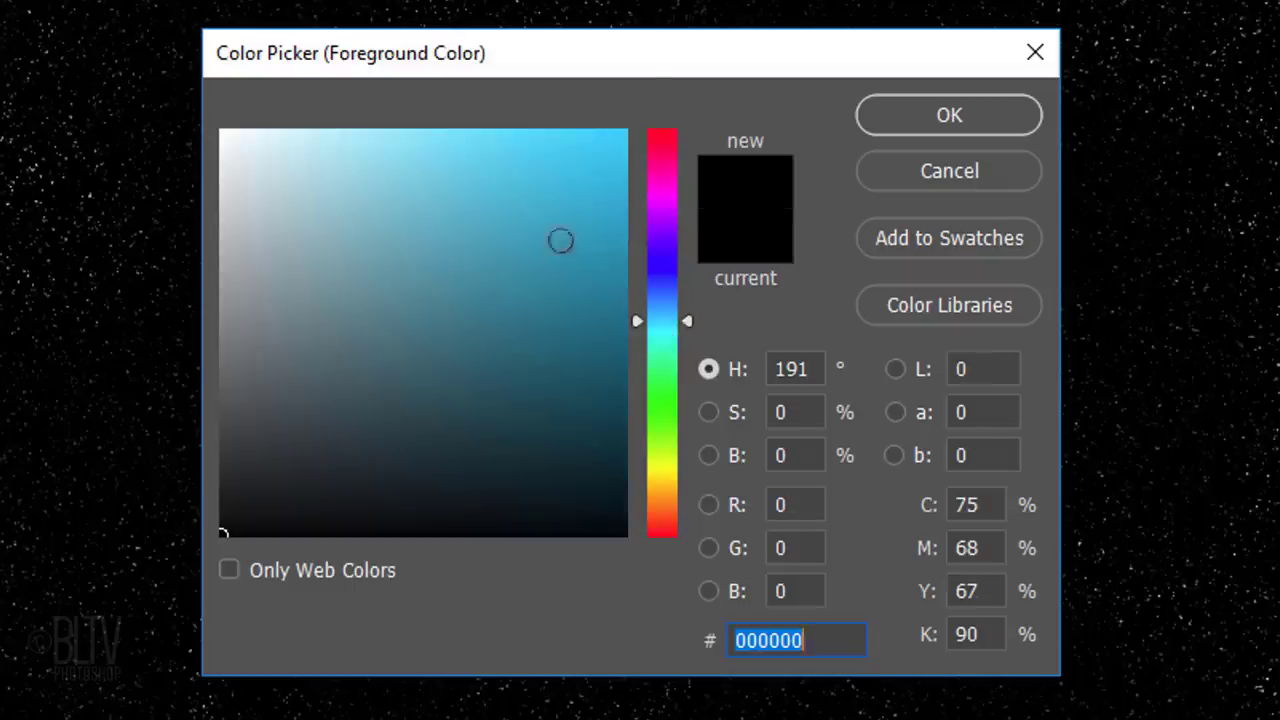
{"action": "left_click_drag", "start_coordinate": [565, 231], "coordinate": [648, 80]}
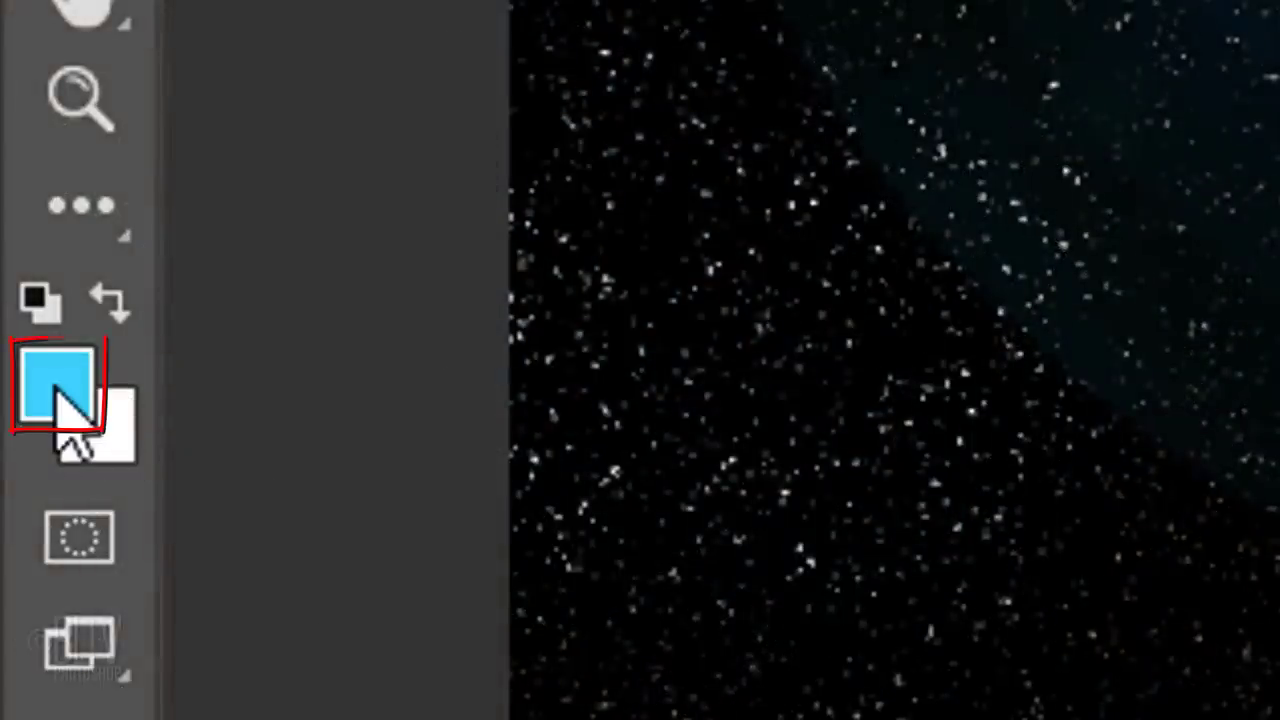
Switch the foreground colour to purple d200ff for a second glow, then to bright green
{"action": "left_click", "coordinate": [55, 392]}
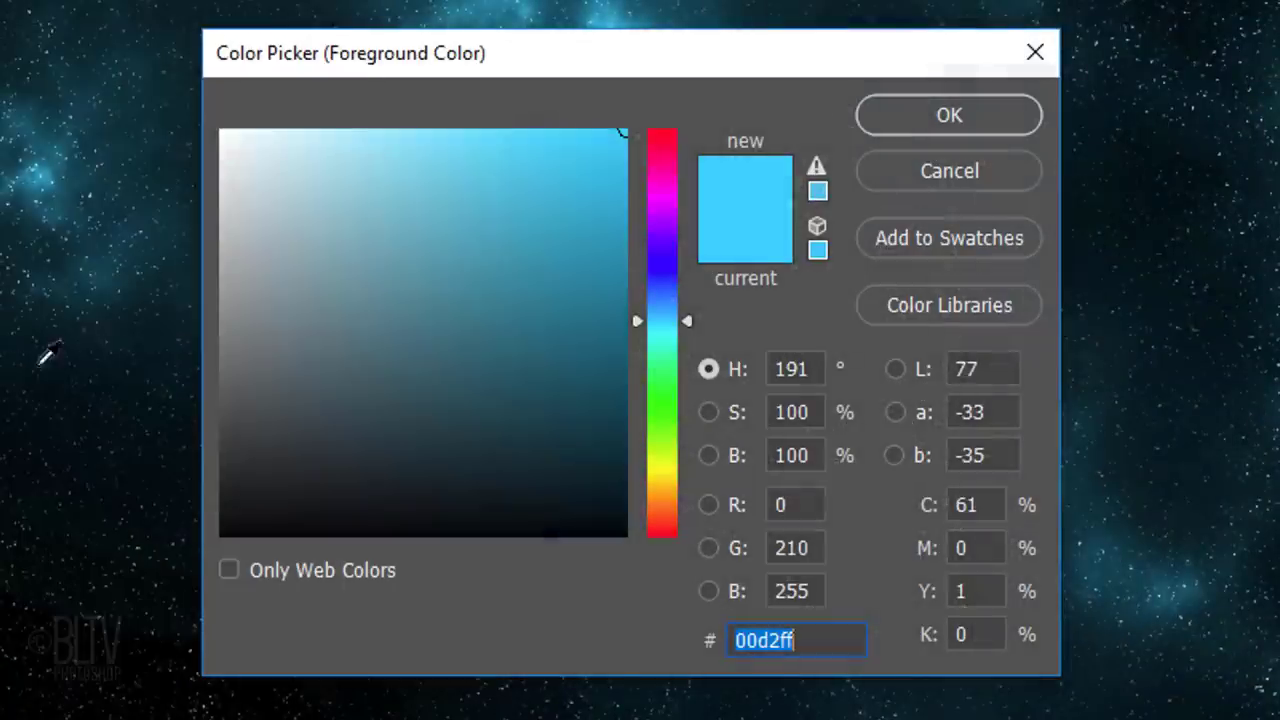
{"action": "left_click", "coordinate": [662, 208]}
{"action": "left_click_drag", "start_coordinate": [662, 212], "coordinate": [681, 208]}
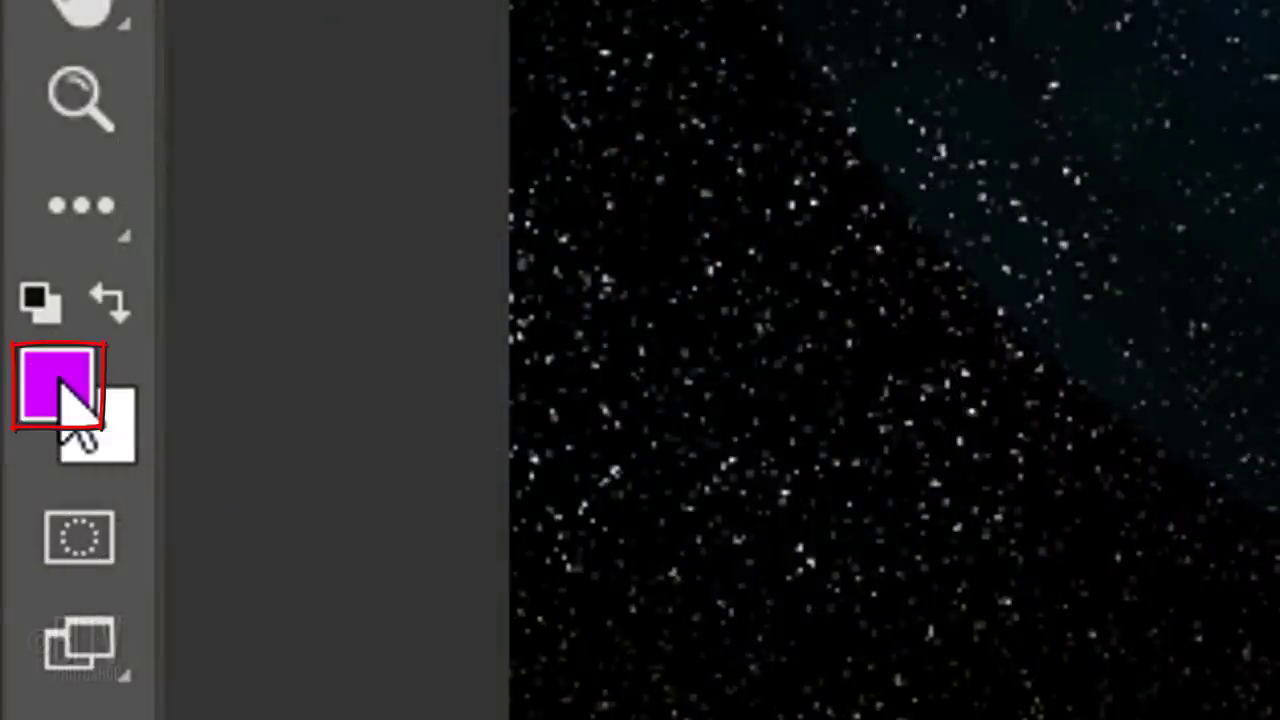
{"action": "left_click", "coordinate": [60, 385]}
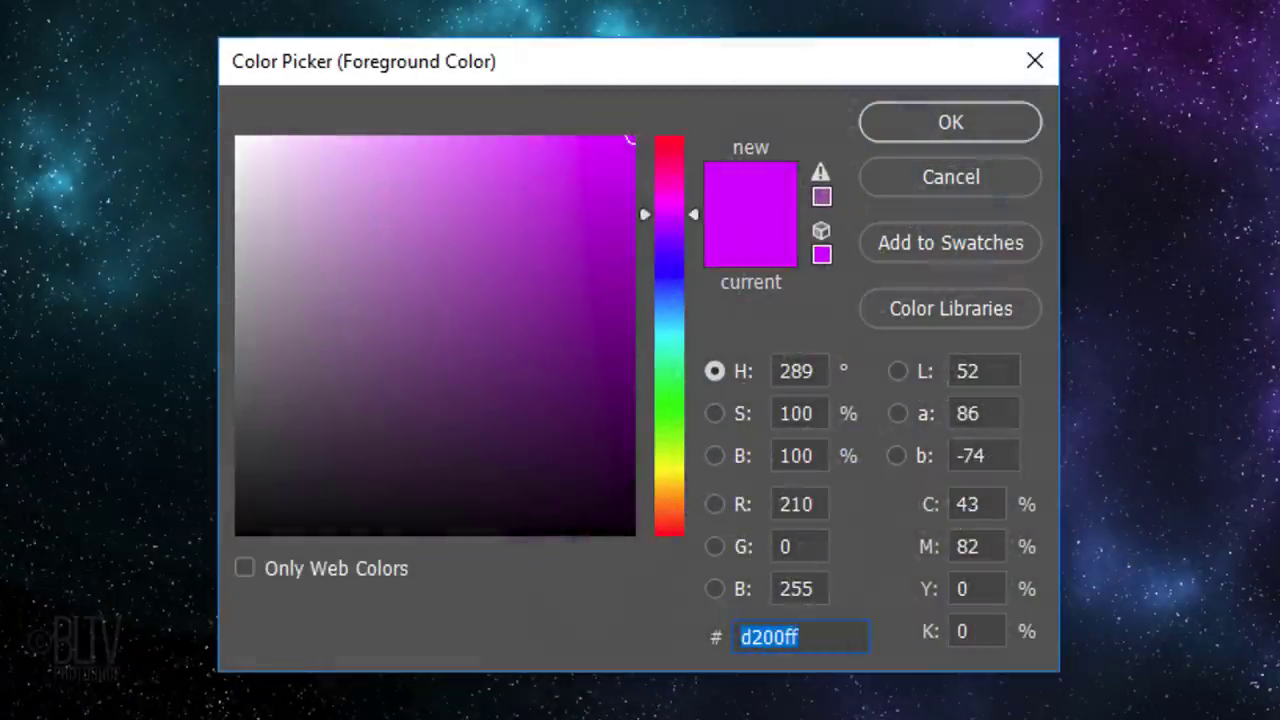
{"action": "left_click", "coordinate": [669, 407]}
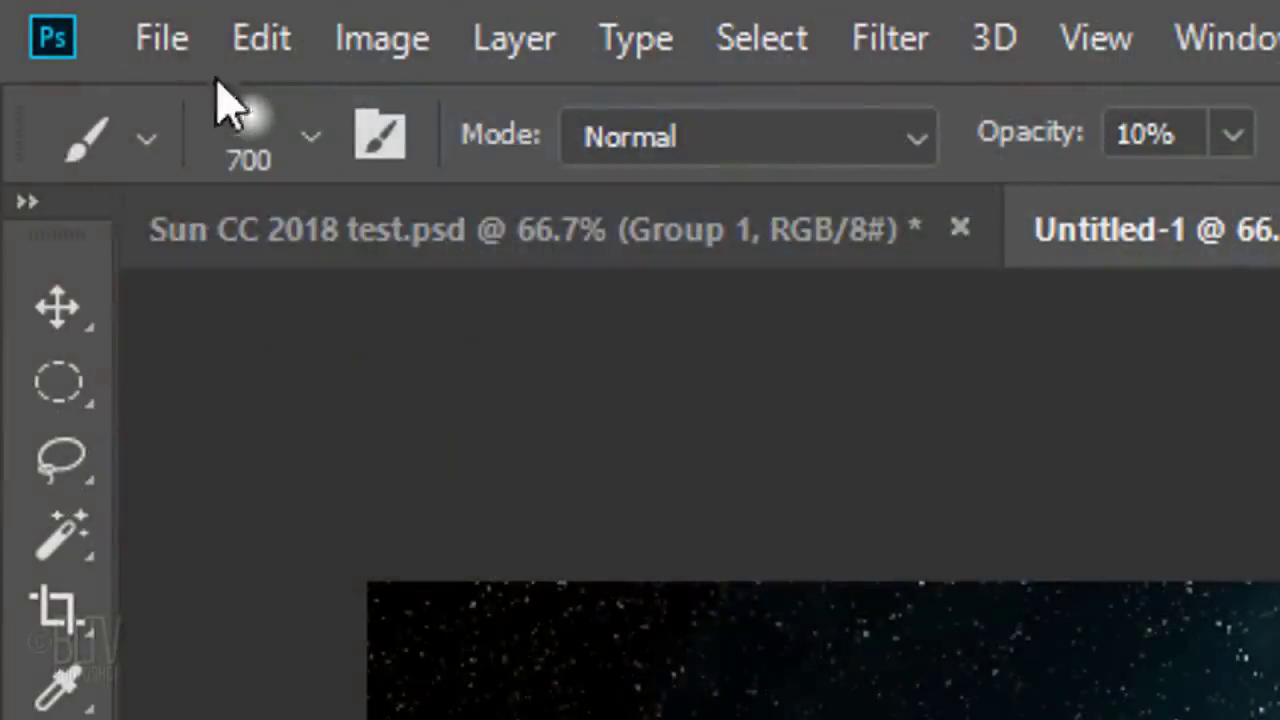
Create a 2500 × 2500 px black-background document and reset colours to default black and white
{"action": "left_click", "coordinate": [178, 48]}
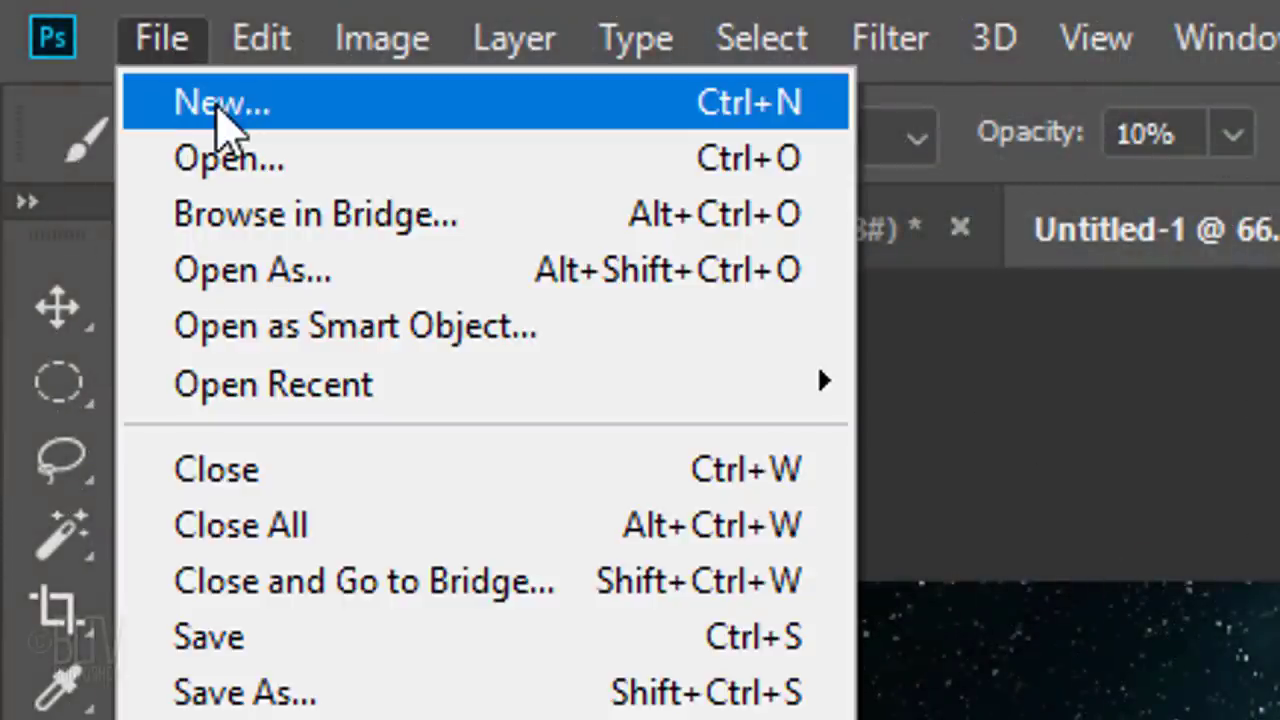
{"action": "left_click", "coordinate": [218, 104]}
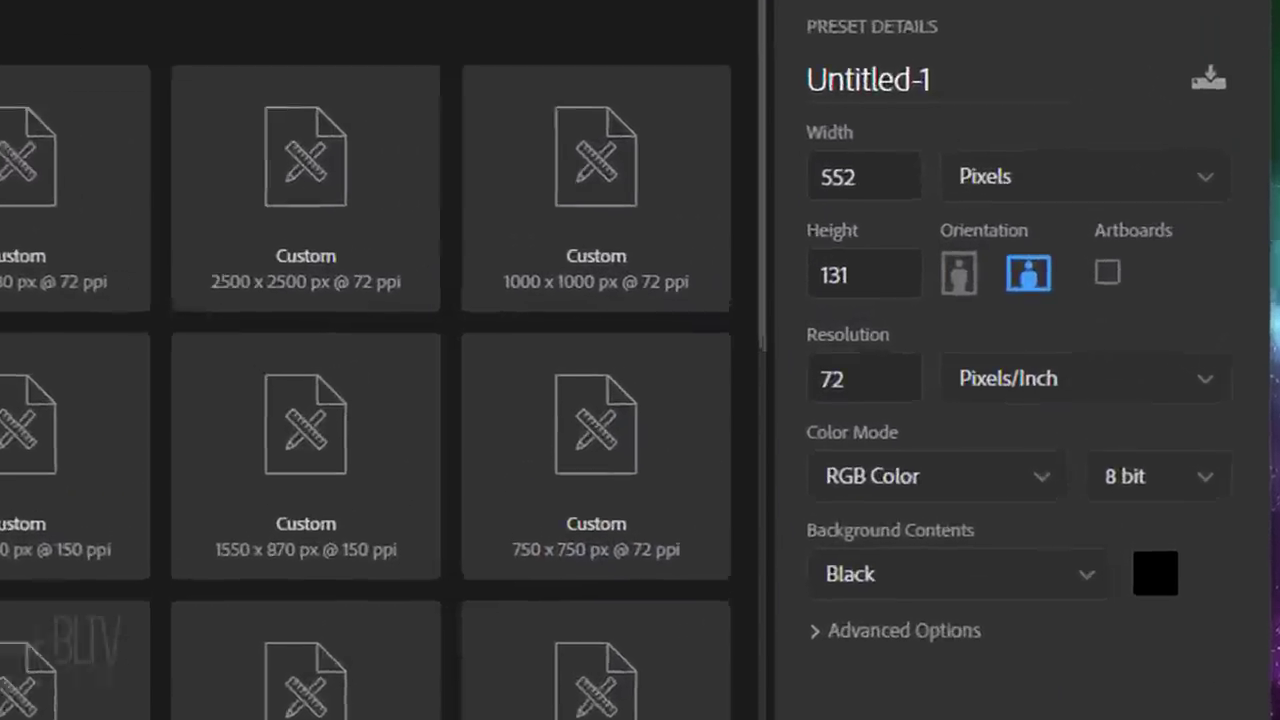
{"action": "left_click", "coordinate": [835, 168]}
{"action": "type", "text": "2500"}
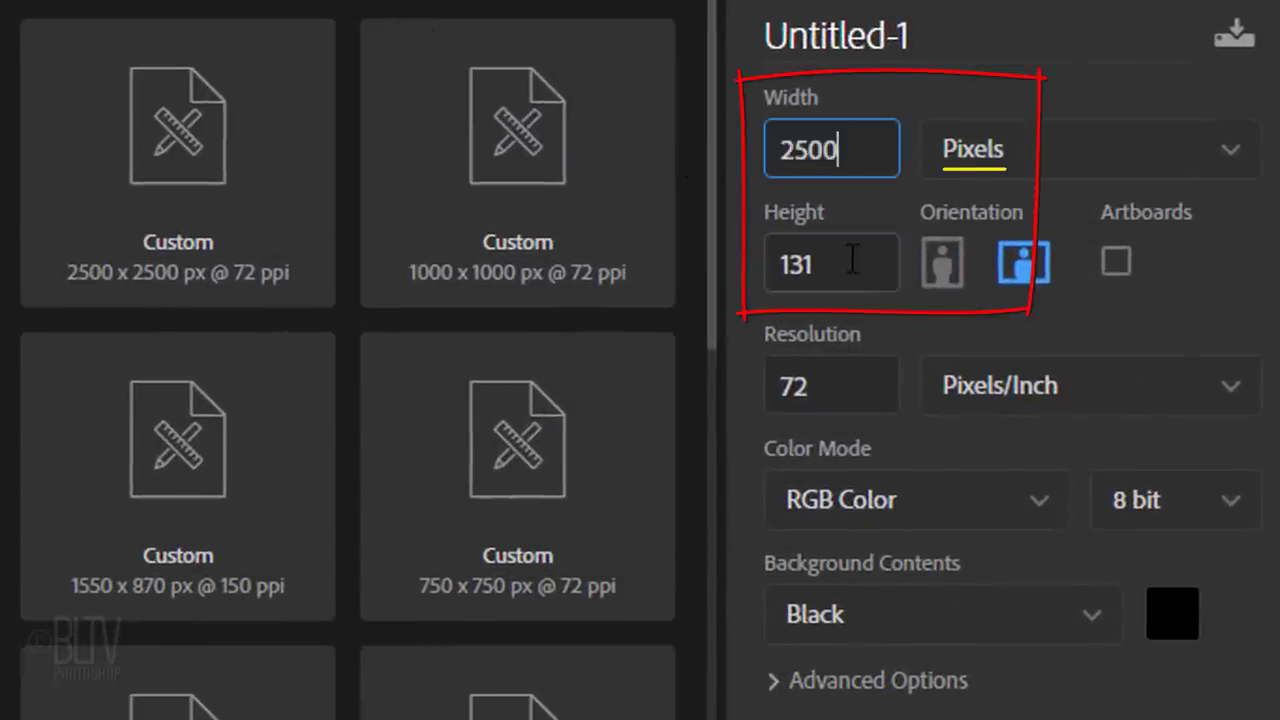
{"action": "left_click", "coordinate": [849, 262]}
{"action": "type", "text": "2500"}
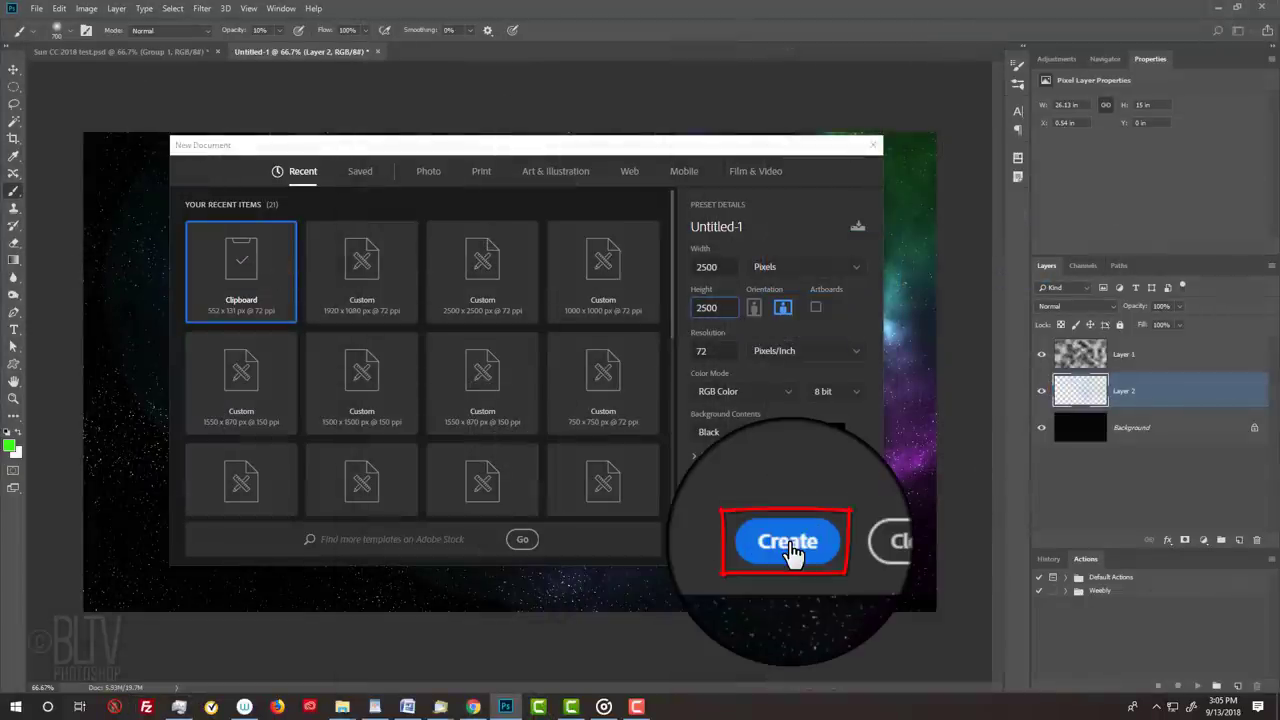
{"action": "left_click", "coordinate": [787, 545]}
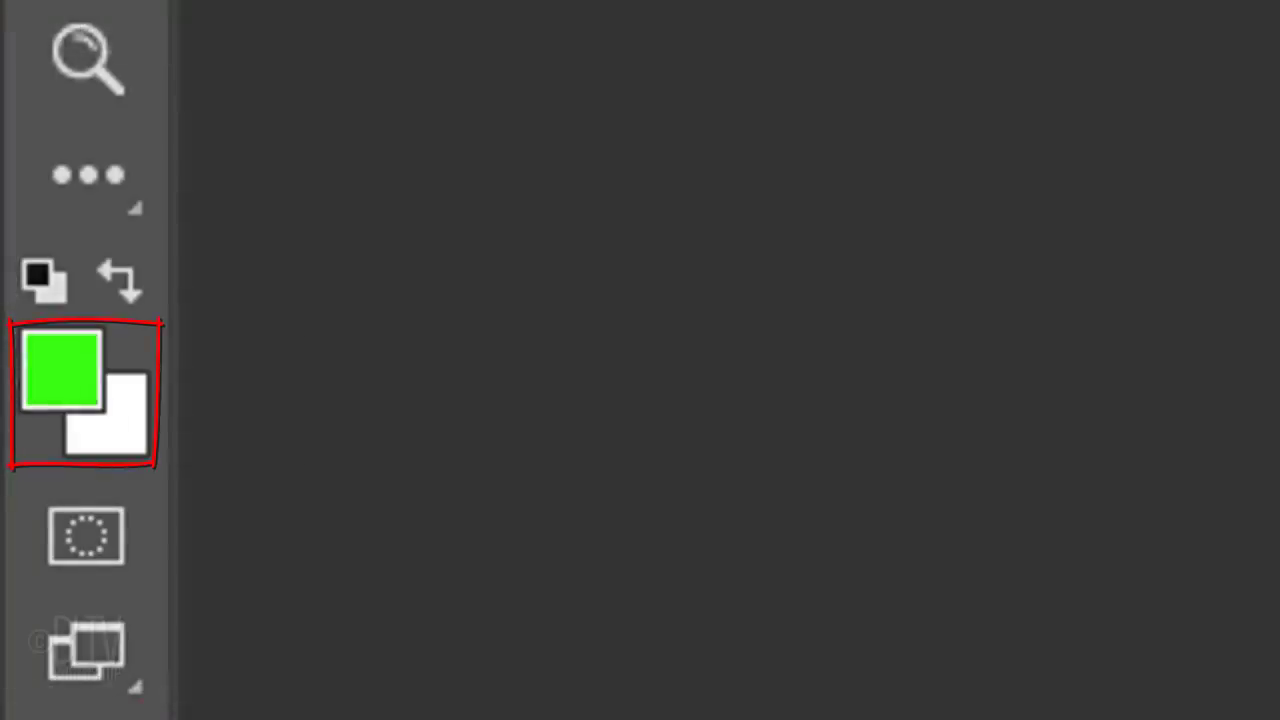
{"action": "key", "text": "d"}
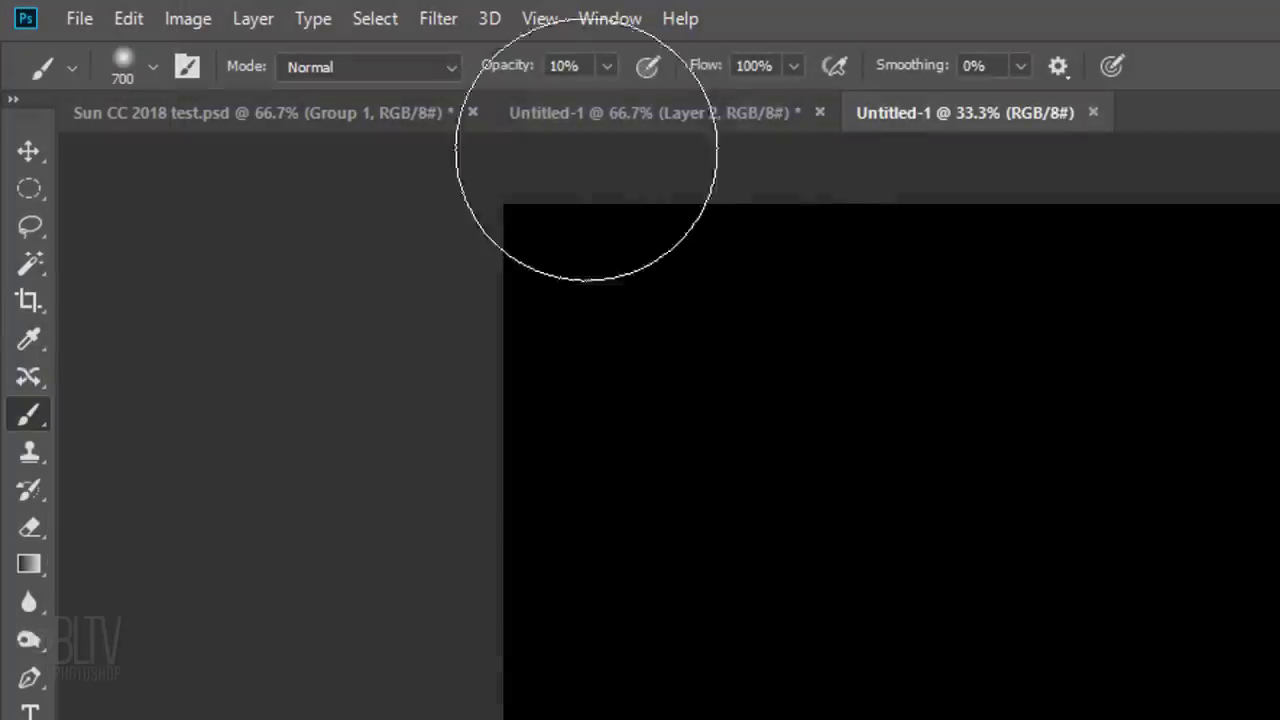
Fill the new canvas with Render Clouds
{"action": "left_click", "coordinate": [440, 19]}
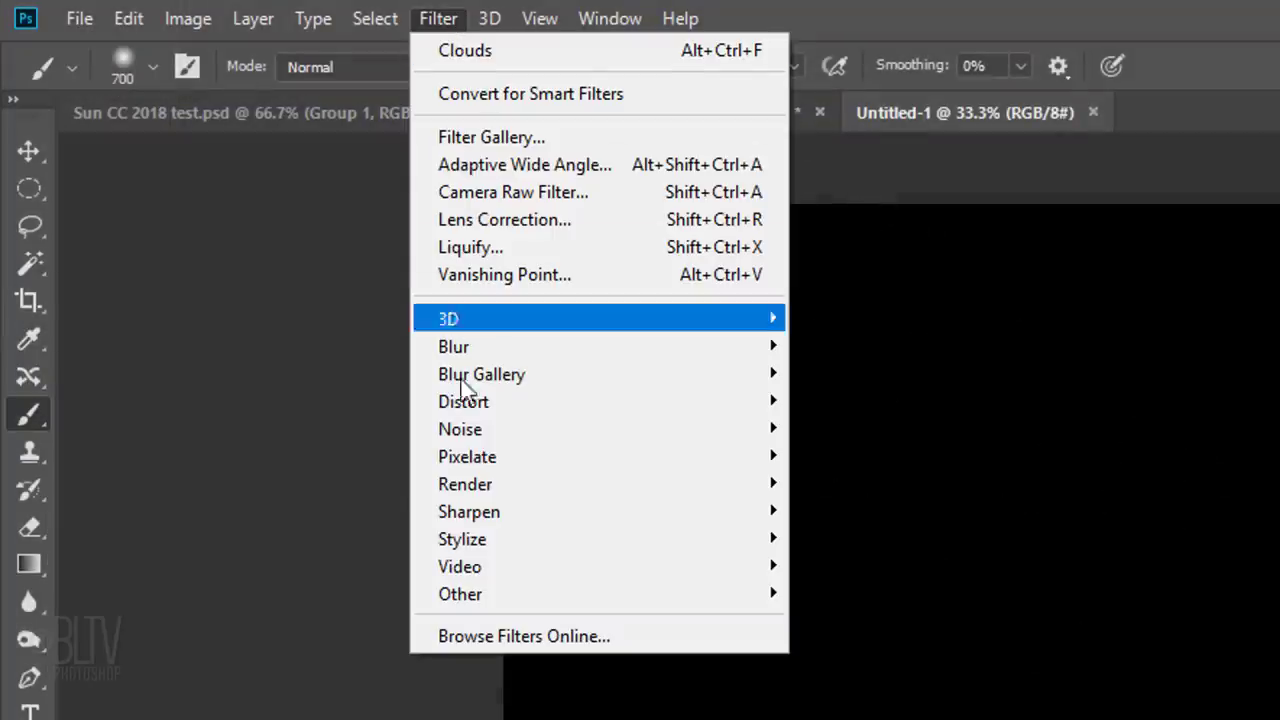
{"action": "mouse_move", "coordinate": [462, 487]}
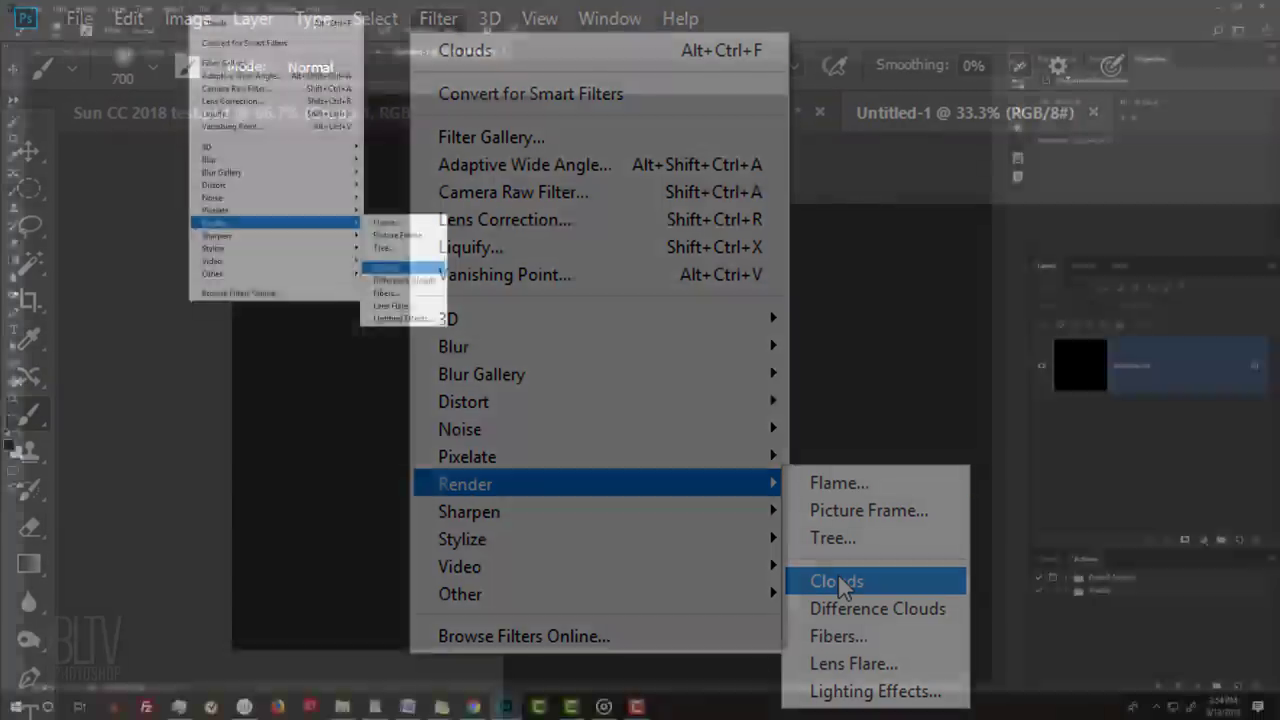
{"action": "left_click", "coordinate": [838, 582]}
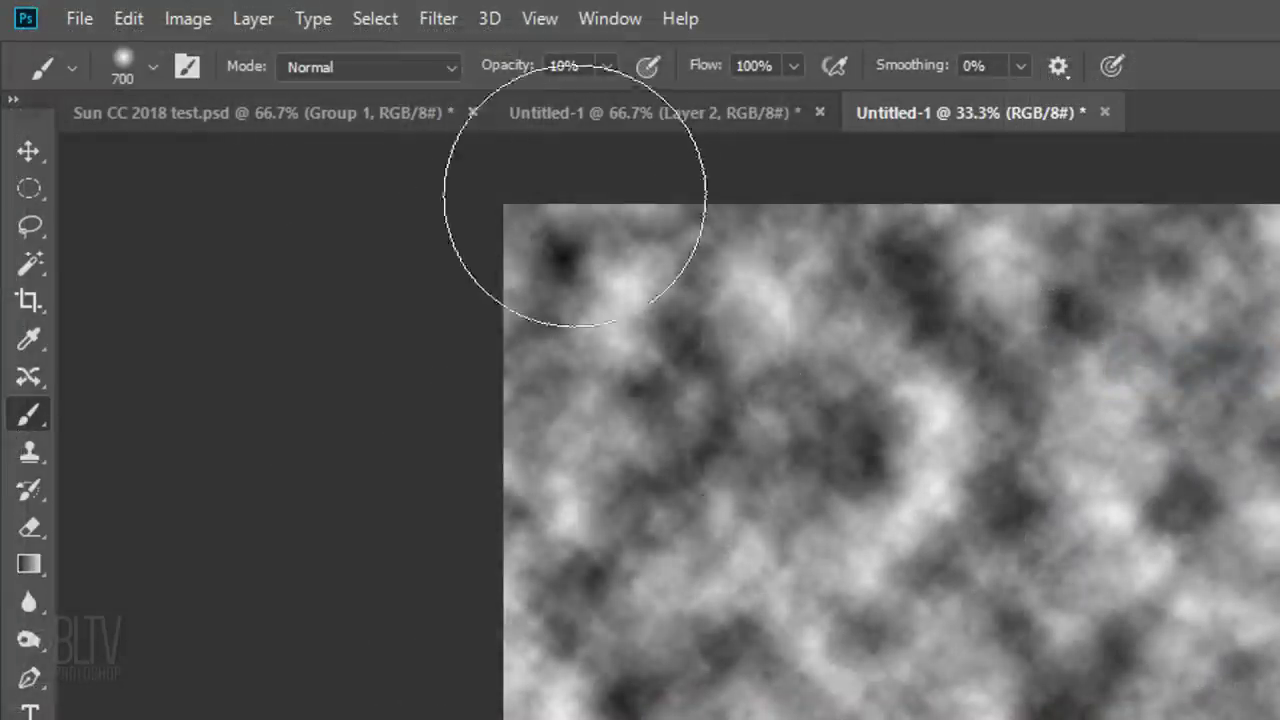
Apply Difference Clouds three times for a veined, marbled texture
{"action": "left_click", "coordinate": [444, 20]}
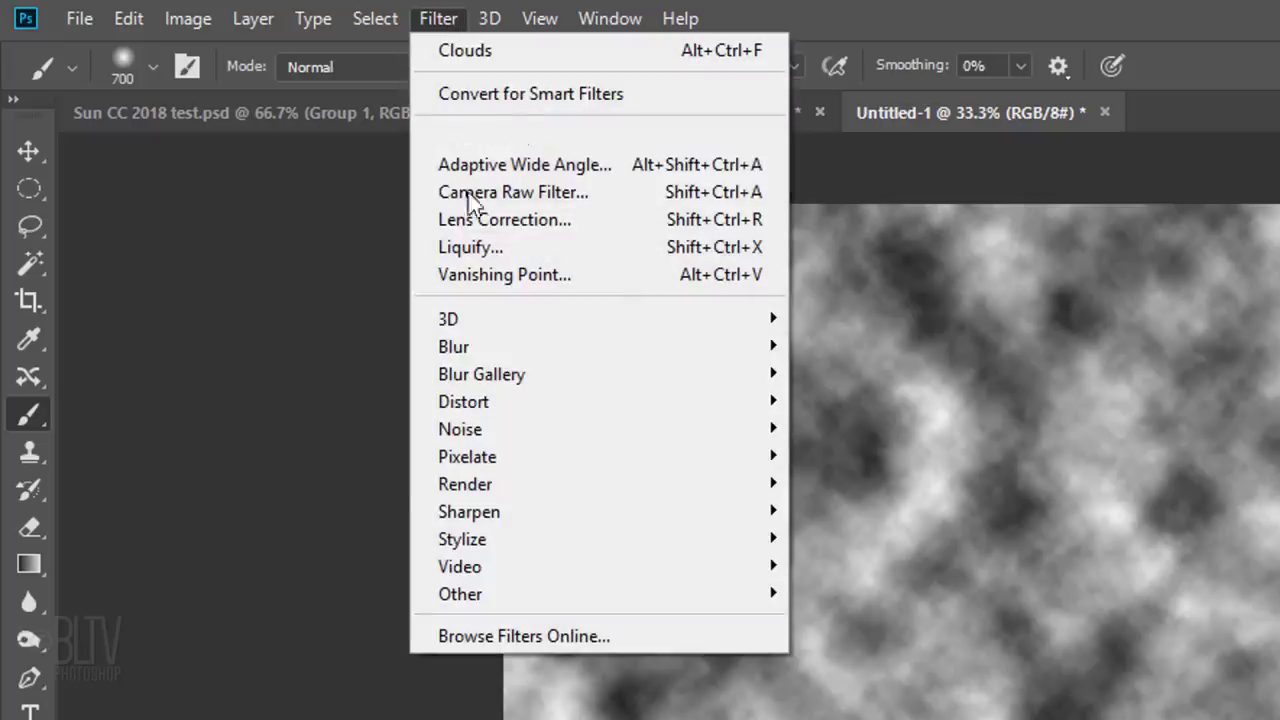
{"action": "mouse_move", "coordinate": [478, 492]}
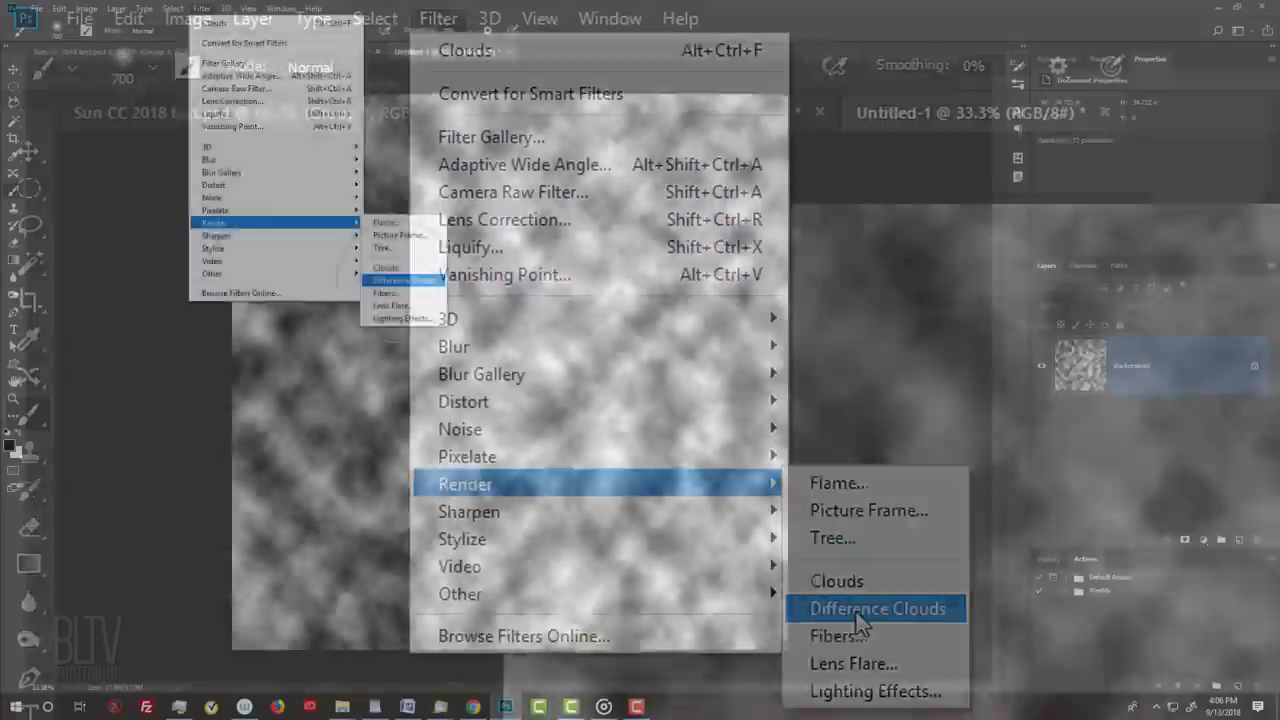
{"action": "left_click", "coordinate": [858, 610]}
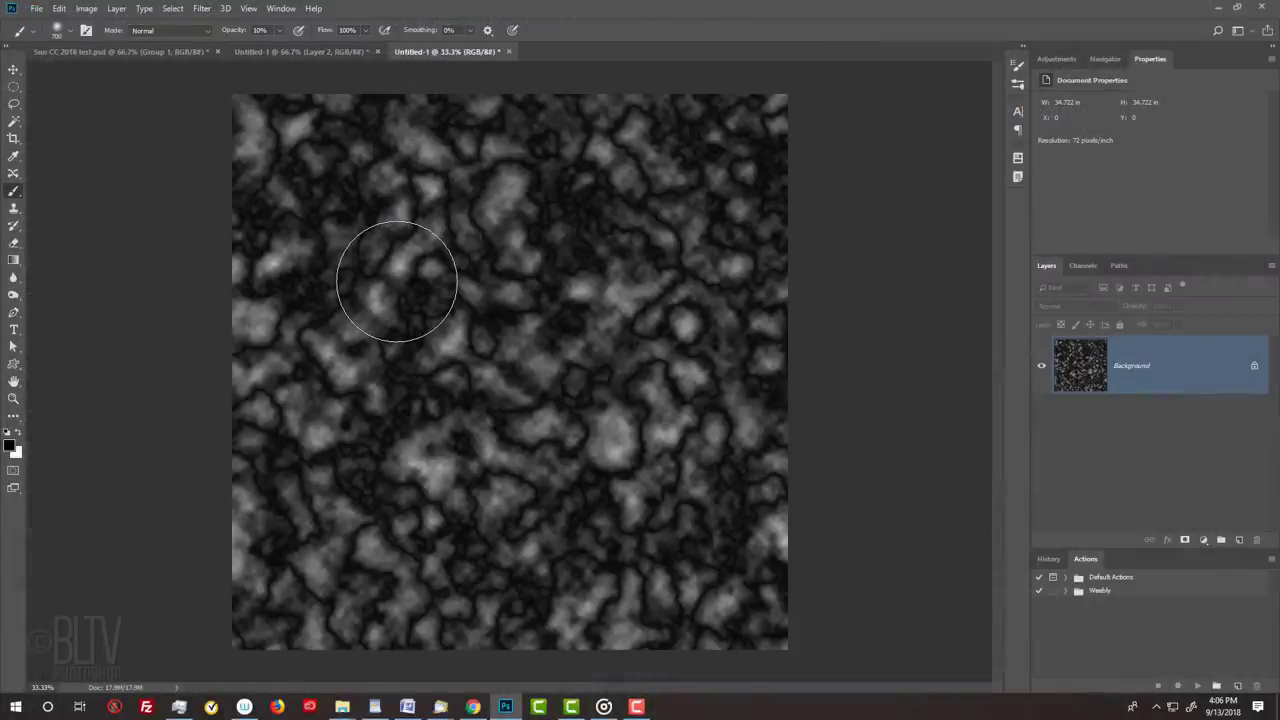
{"action": "key", "text": "ctrl+alt+f"}
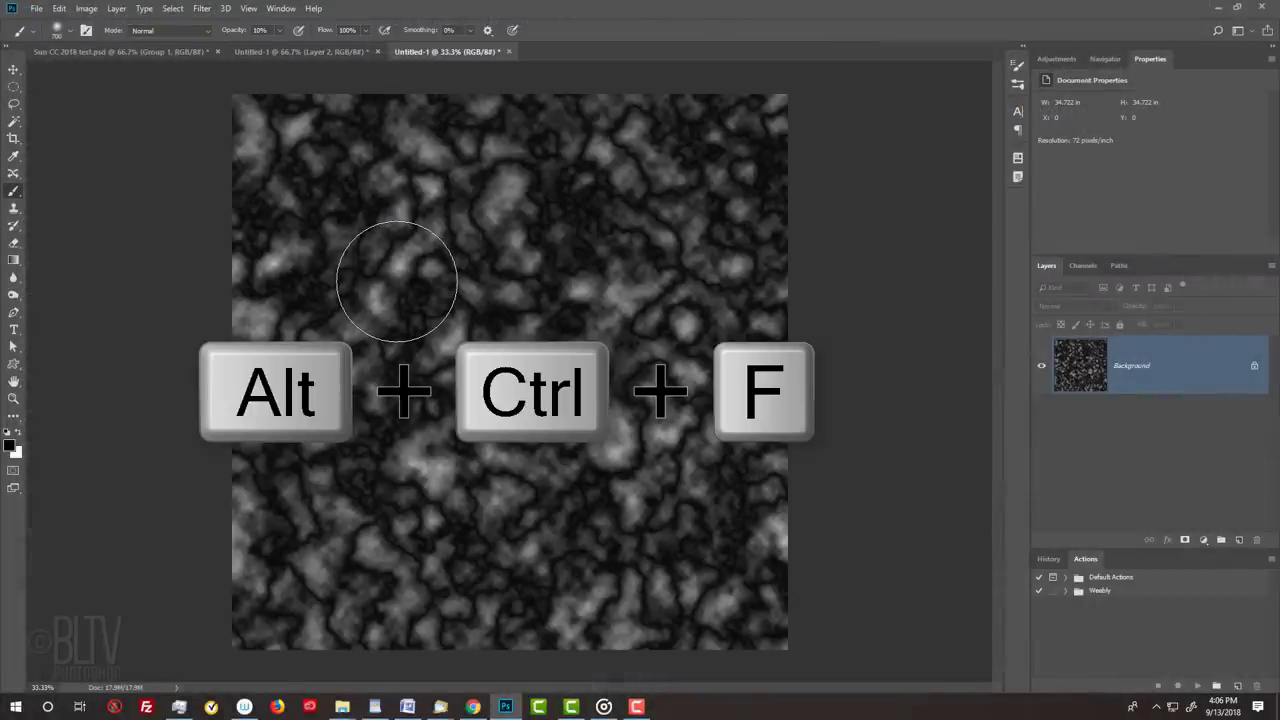
{"action": "key", "text": "ctrl+alt+f"}
{"action": "key", "text": "ctrl+alt+f"}
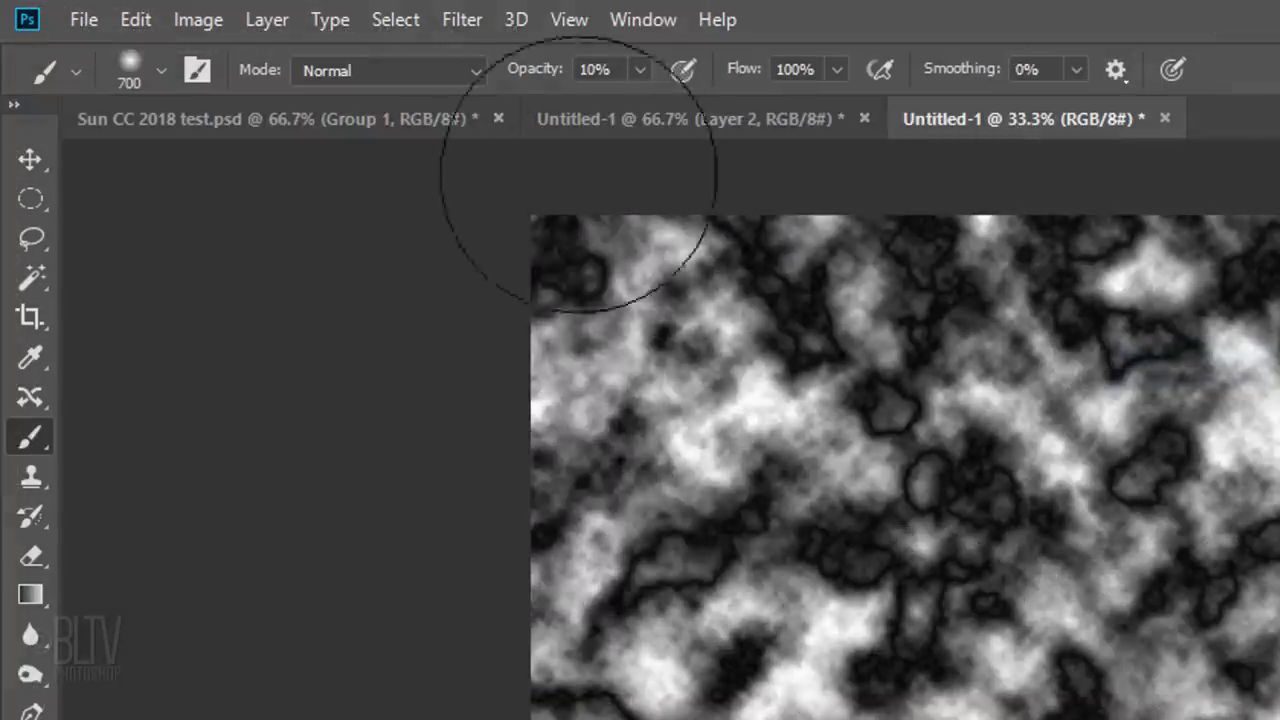
Apply Spherize at 100% to the marbled texture, then reapply it for a stronger bulge
{"action": "left_click", "coordinate": [203, 9]}
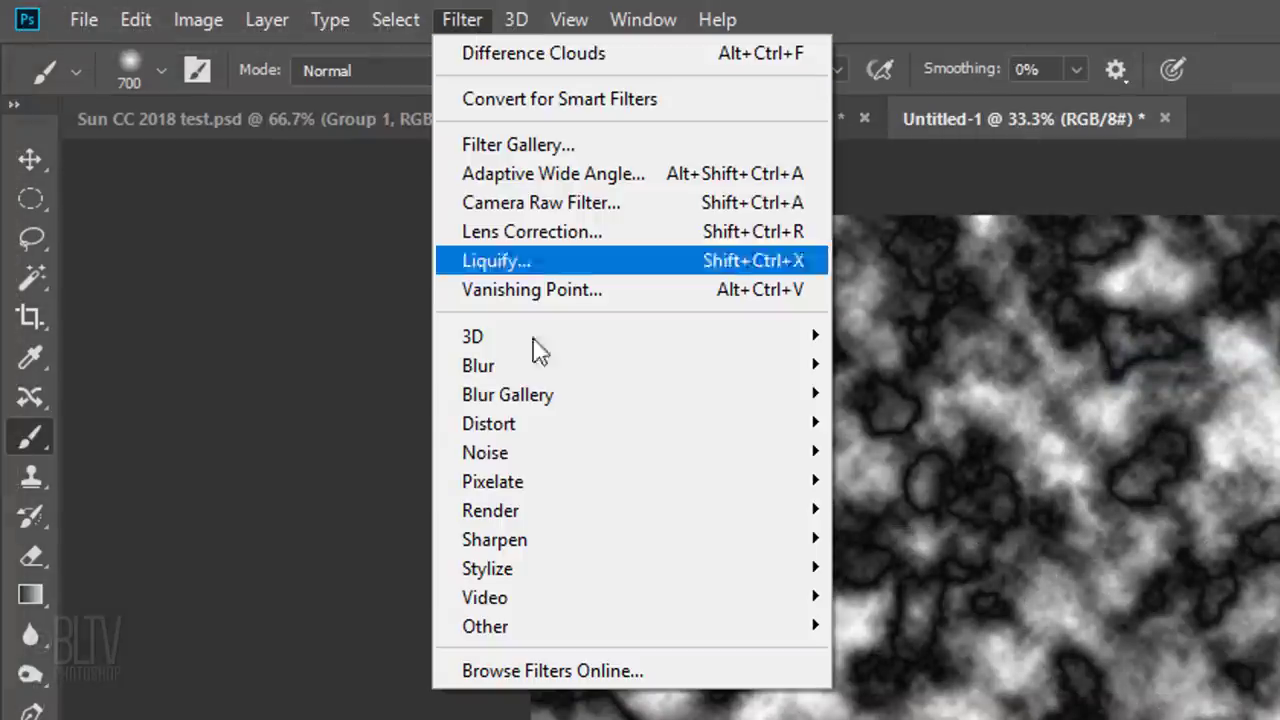
{"action": "mouse_move", "coordinate": [517, 429]}
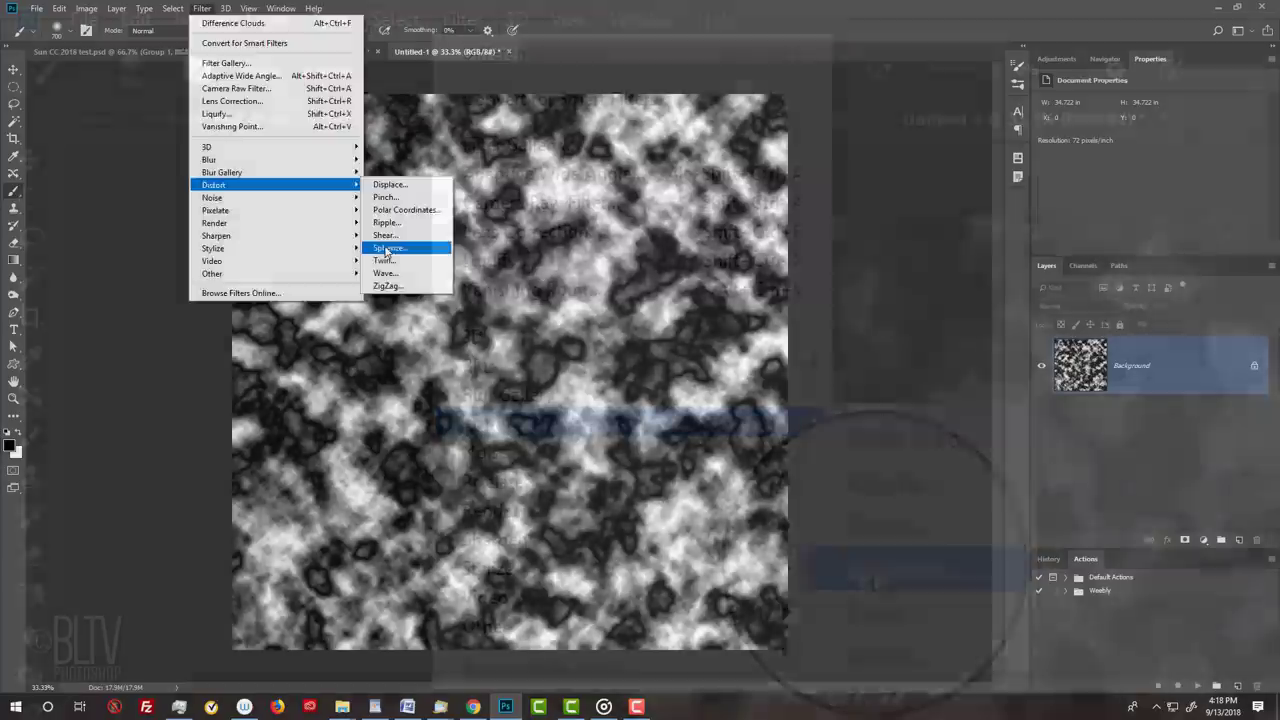
{"action": "left_click", "coordinate": [870, 565]}
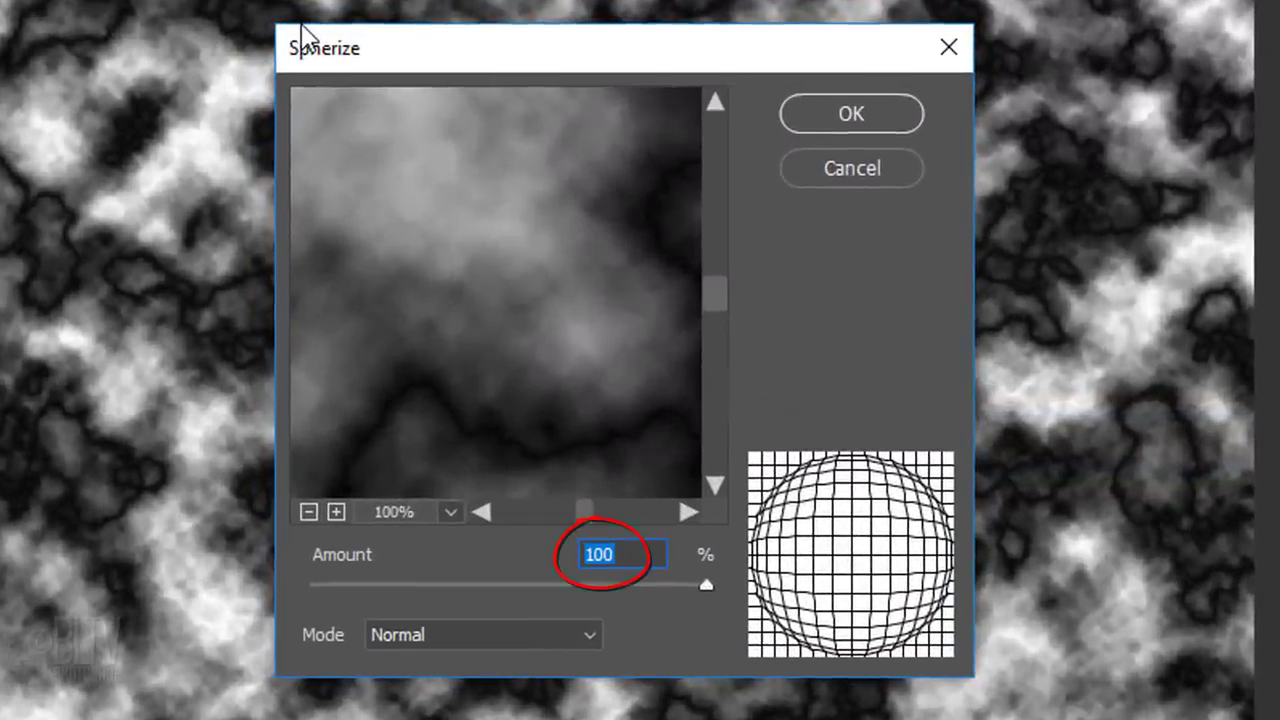
{"action": "left_click", "coordinate": [836, 118]}
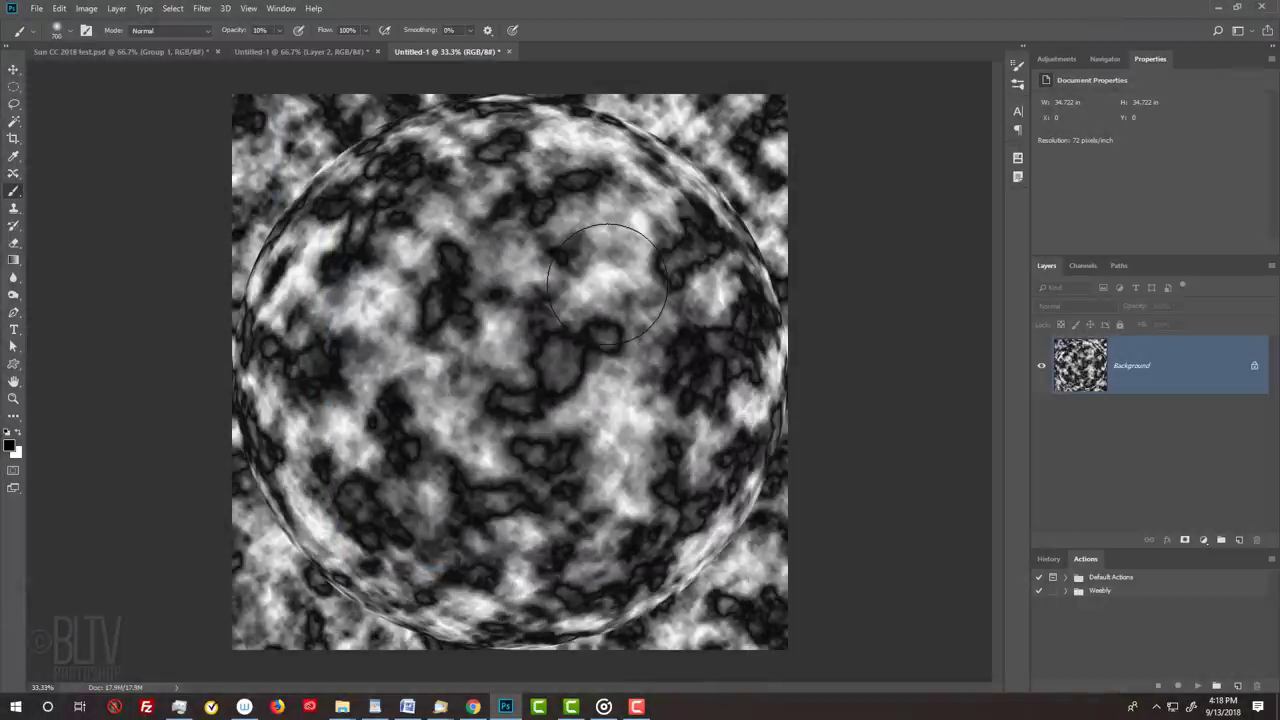
{"action": "key", "text": "alt+ctrl+f"}
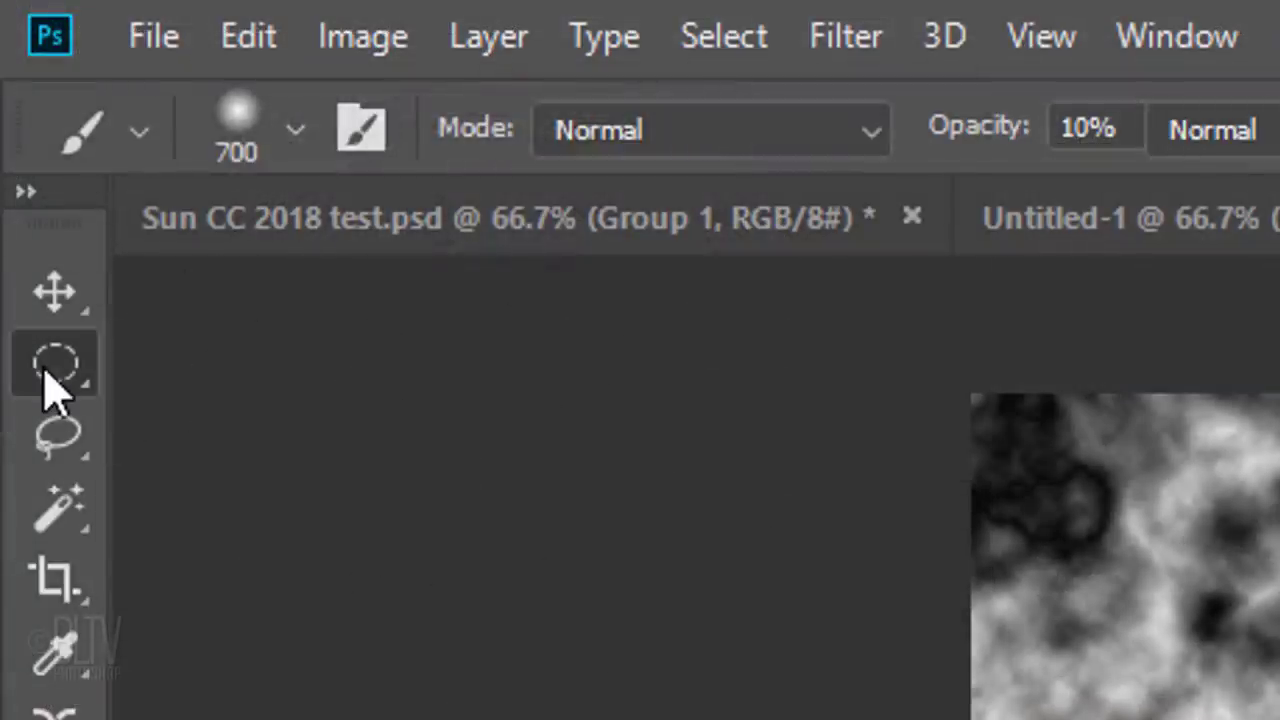
Draw a circular elliptical-marquee selection around the spherized sphere
{"action": "right_click", "coordinate": [12, 89]}
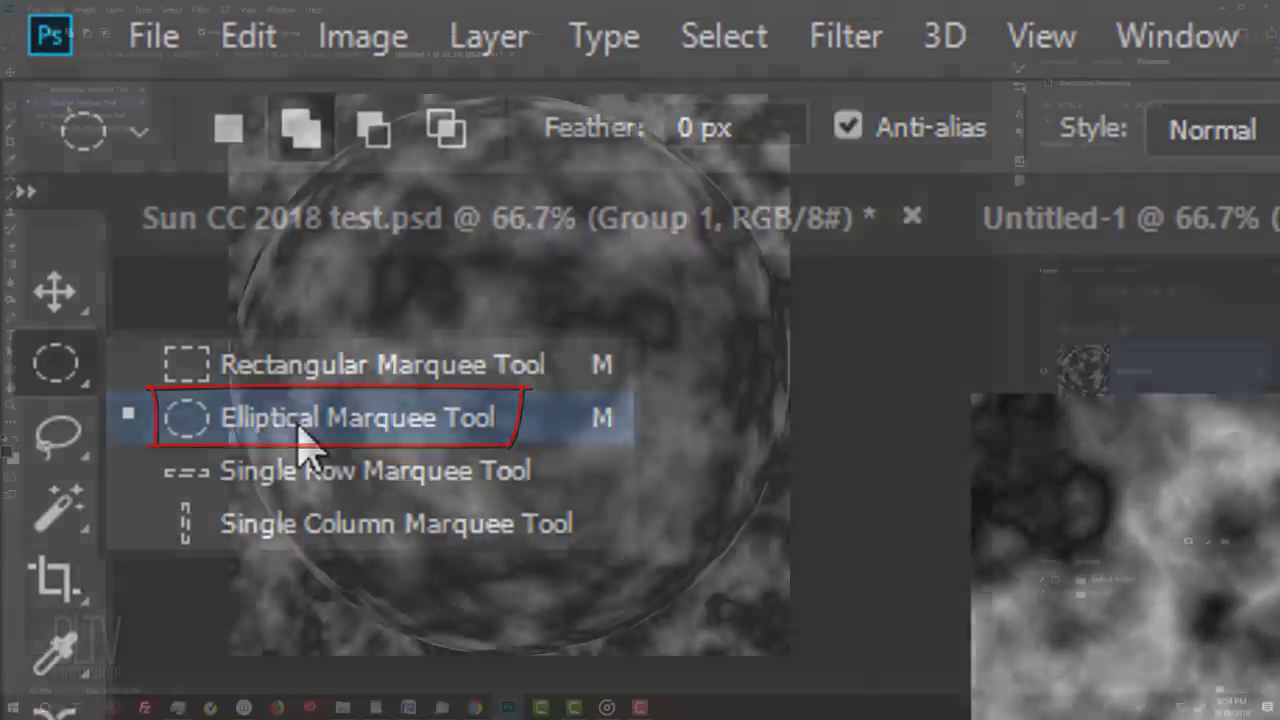
{"action": "left_click", "coordinate": [297, 425]}
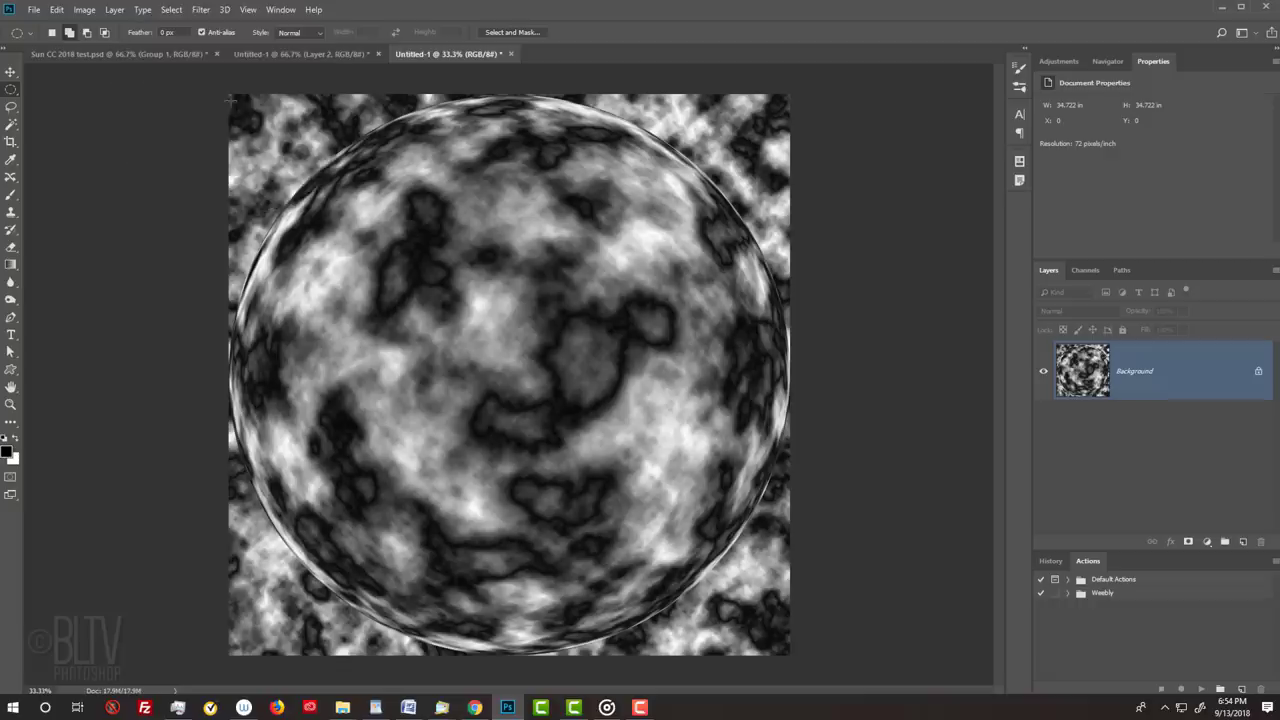
{"action": "left_click_drag", "start_coordinate": [230, 101], "coordinate": [786, 651]}
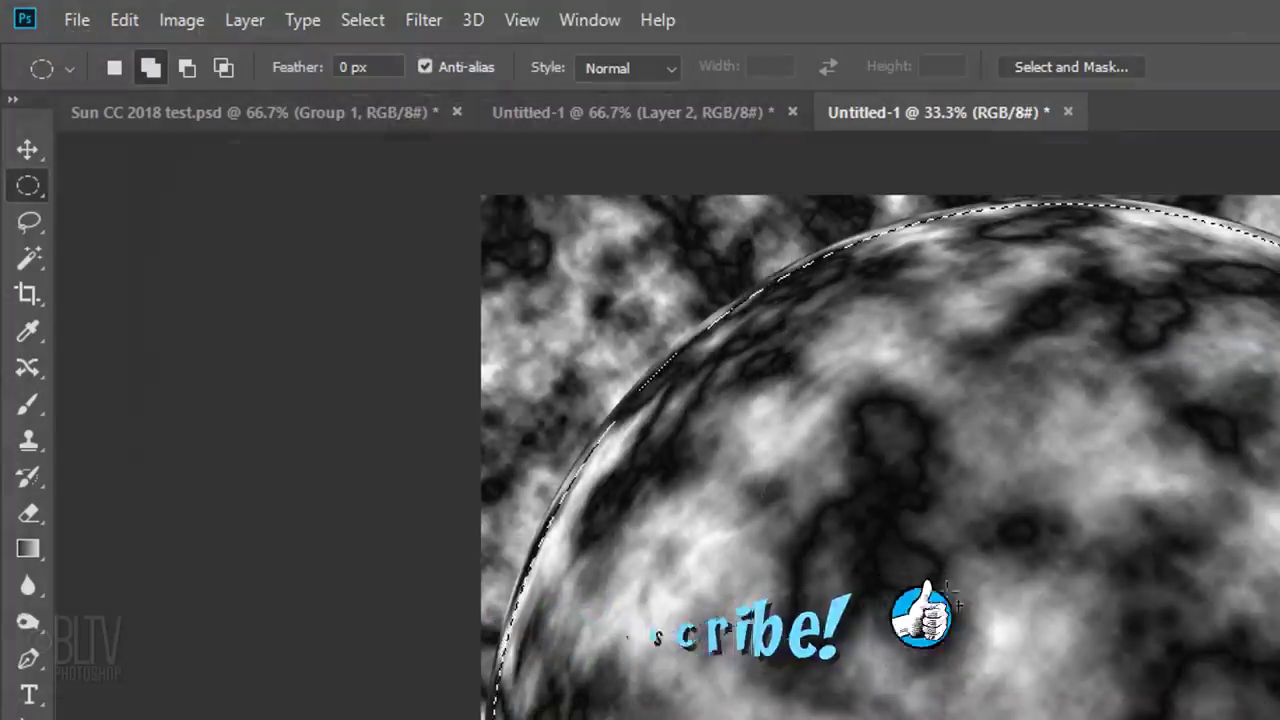
Feather the circular selection around the marbled sphere by 3 pixels
{"action": "left_click", "coordinate": [363, 21]}
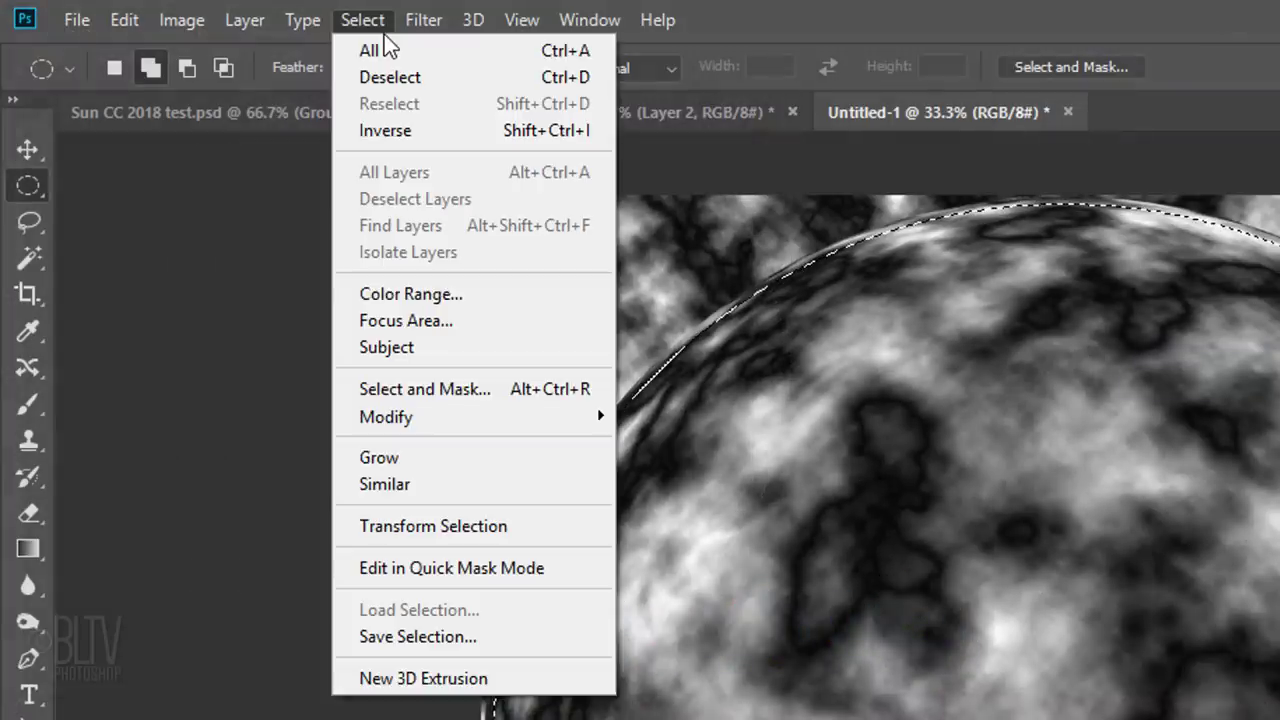
{"action": "mouse_move", "coordinate": [404, 418]}
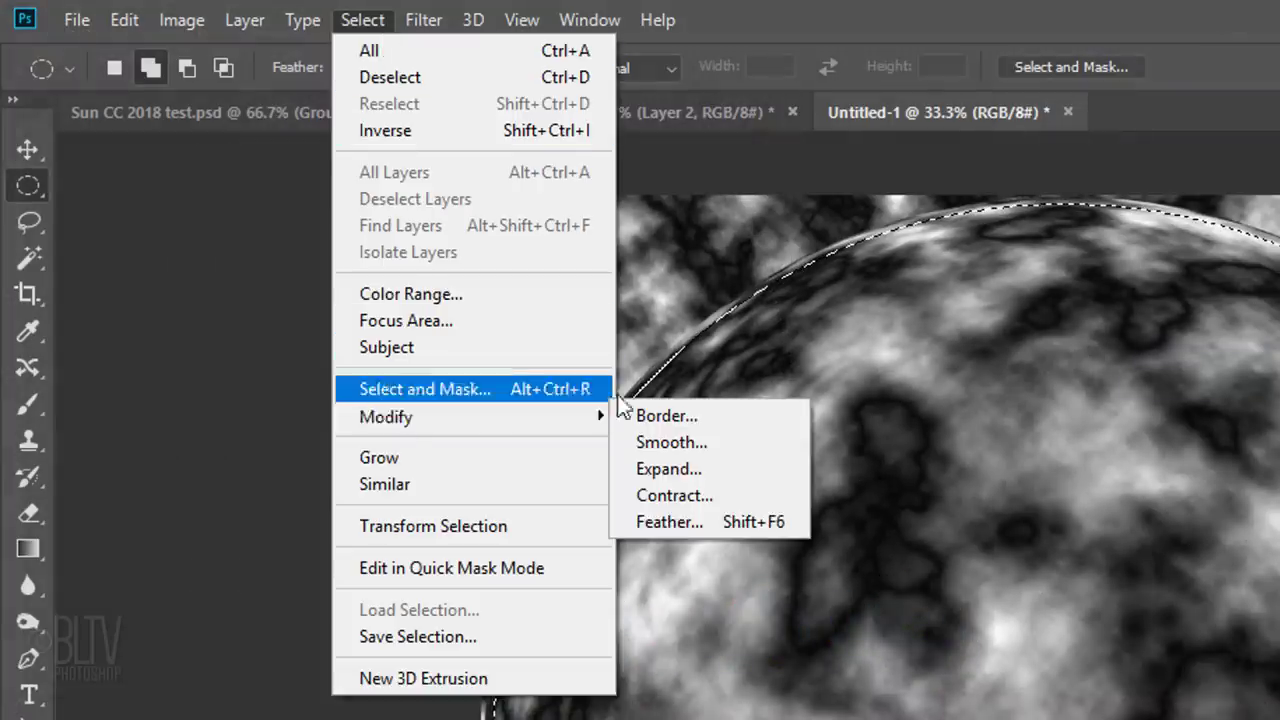
{"action": "left_click", "coordinate": [656, 521]}
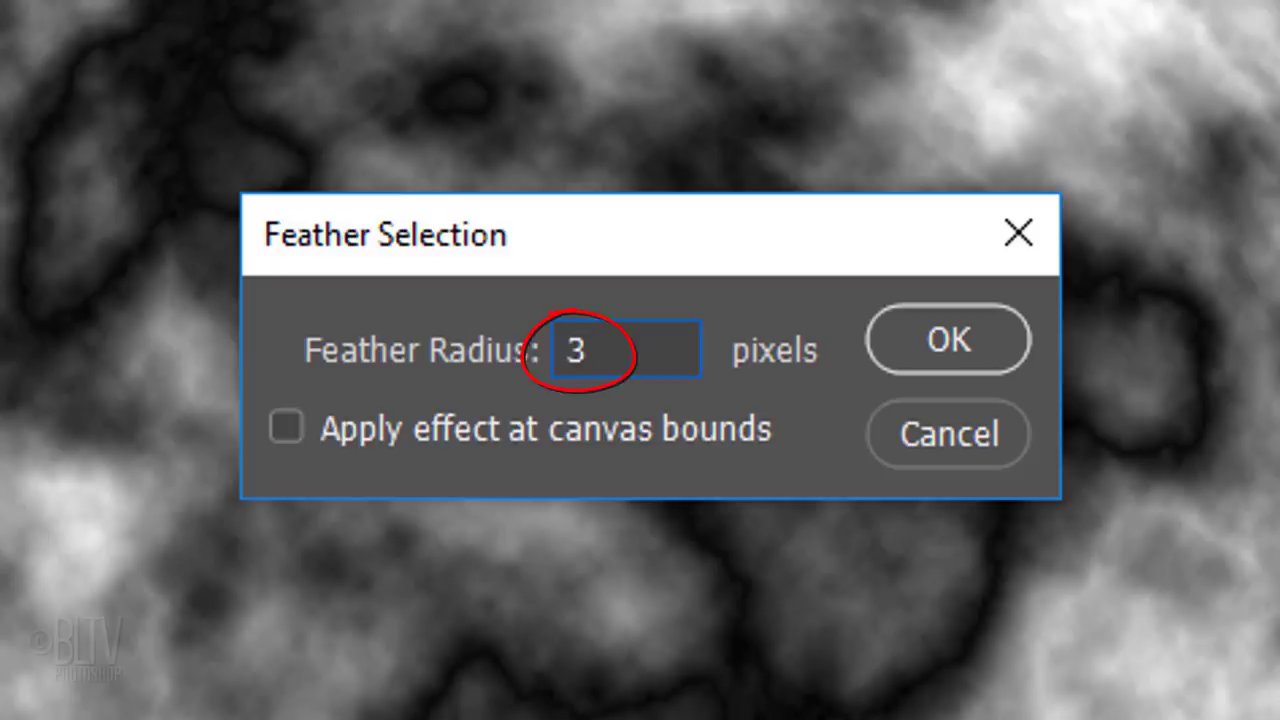
{"action": "left_click", "coordinate": [950, 342]}
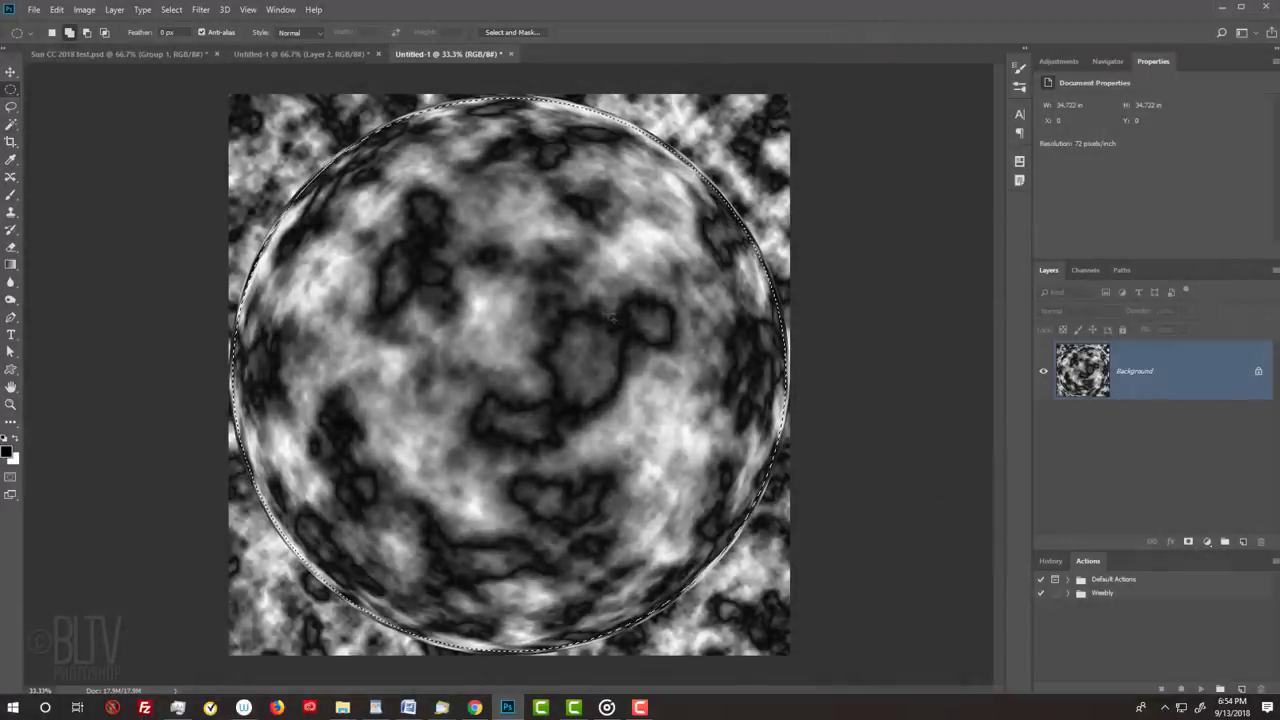
Copy the feathered sphere into the nebula document as Layer 3, above Layer 1, placed left
{"action": "key", "text": "v"}
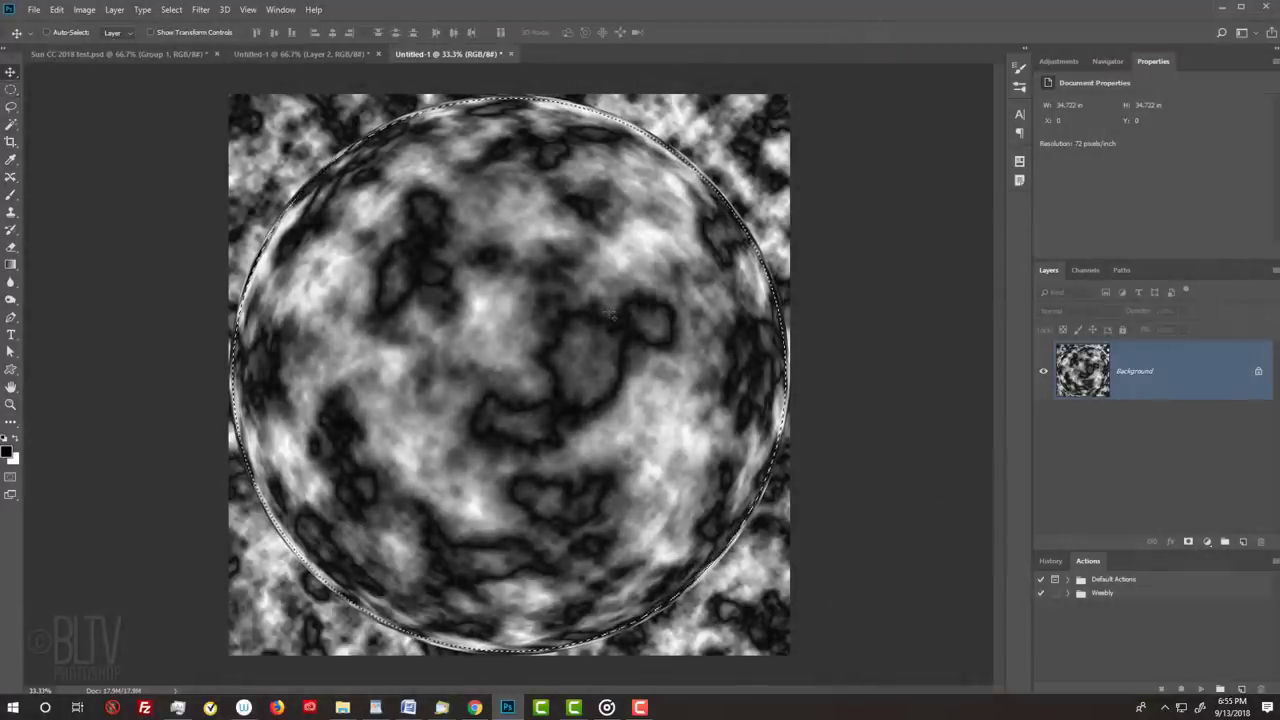
{"action": "left_click_drag", "start_coordinate": [614, 318], "coordinate": [330, 55]}
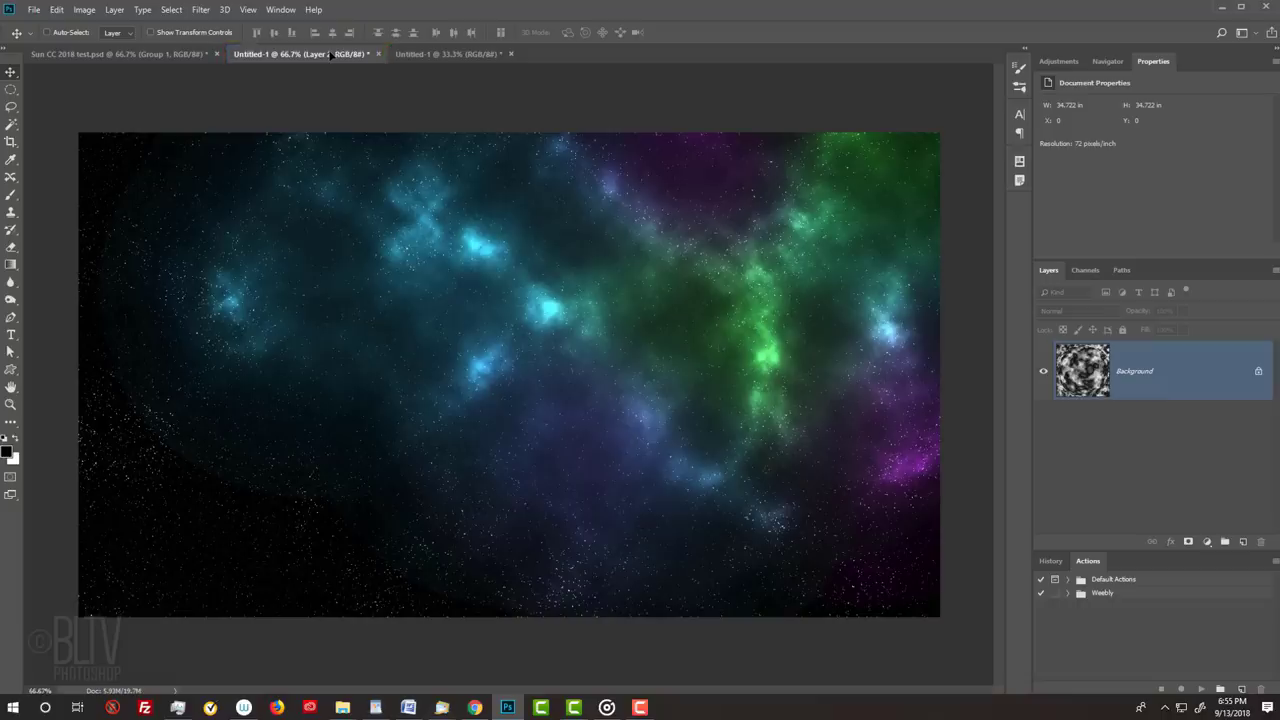
{"action": "left_click_drag", "start_coordinate": [340, 78], "coordinate": [443, 337]}
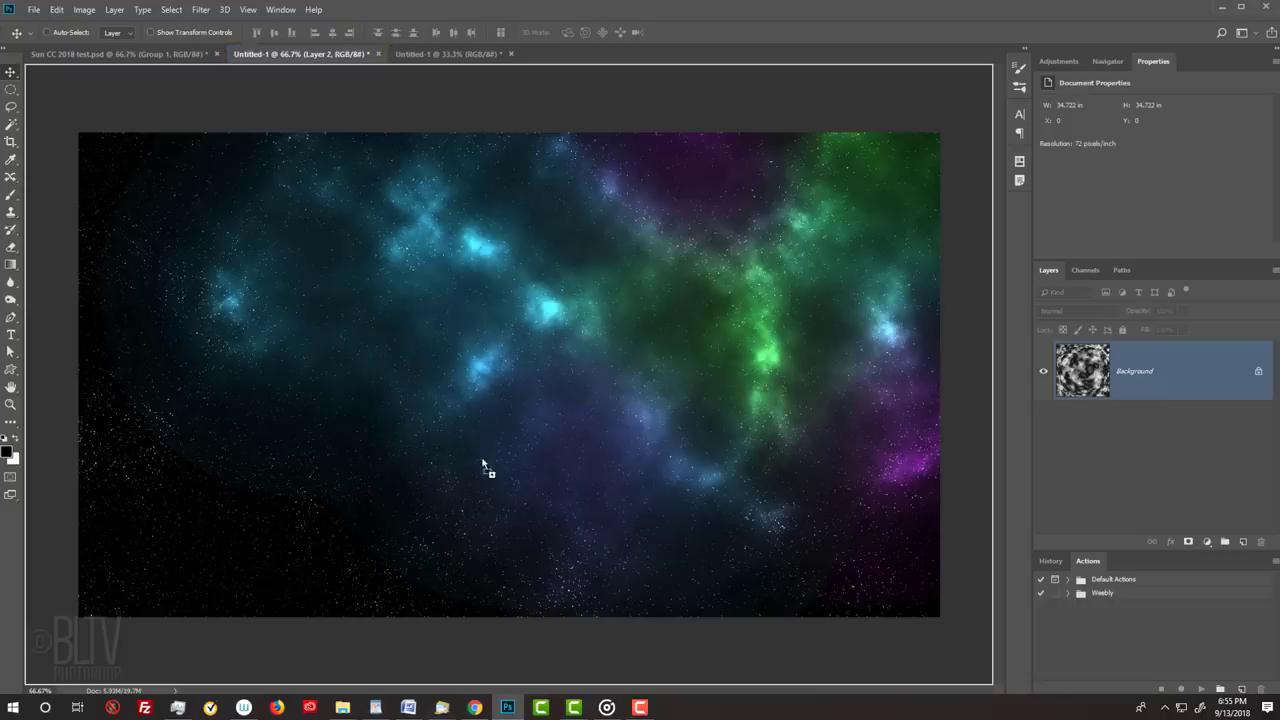
{"action": "left_click_drag", "start_coordinate": [480, 492], "coordinate": [480, 490]}
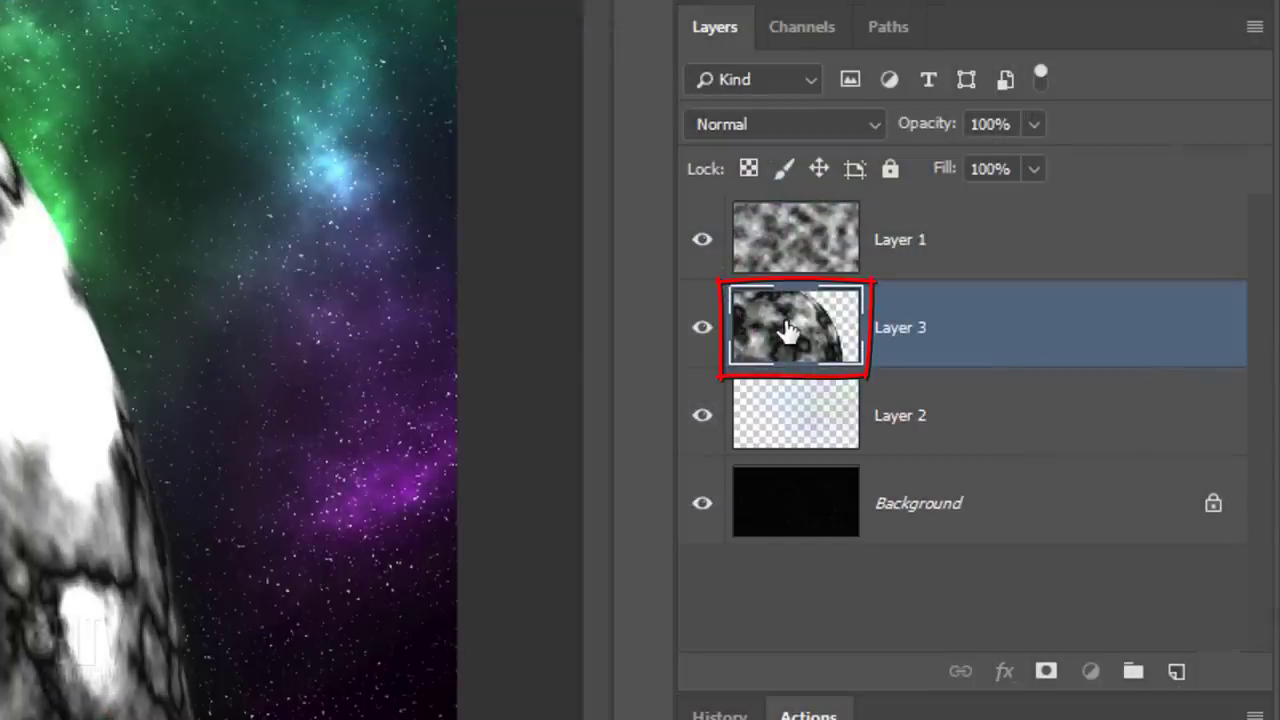
{"action": "left_click_drag", "start_coordinate": [787, 332], "coordinate": [782, 205]}
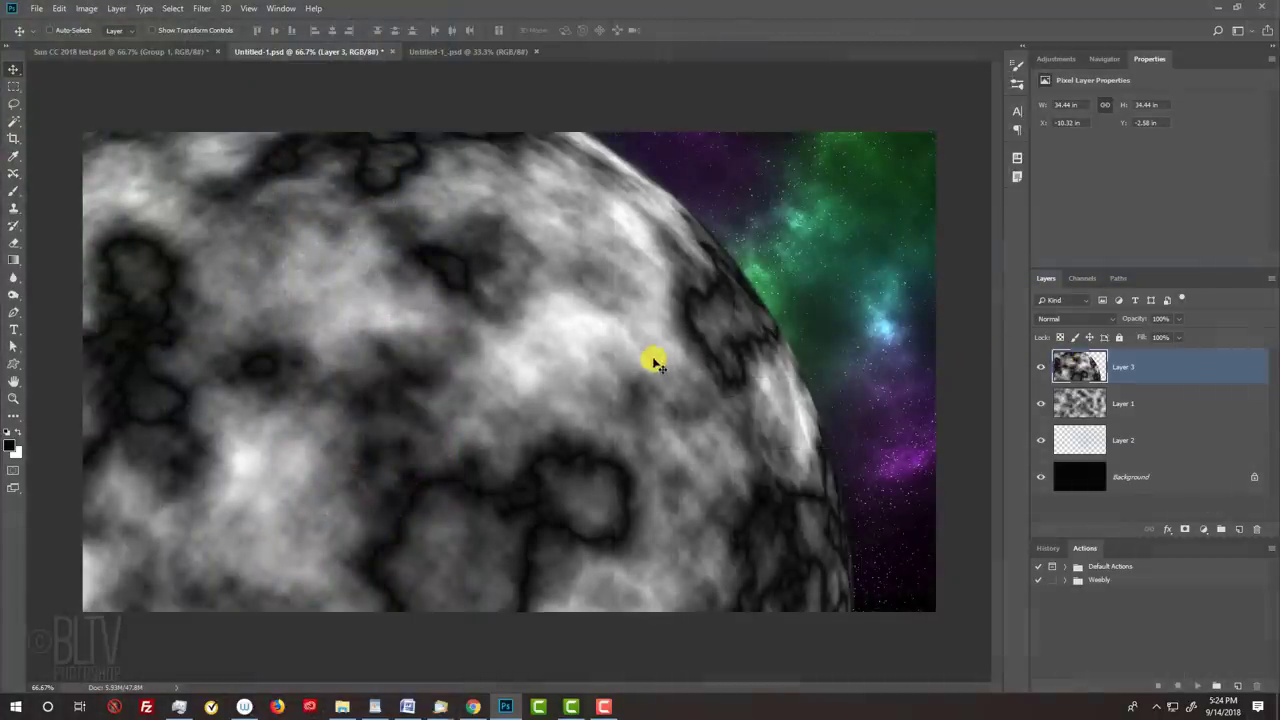
{"action": "left_click_drag", "start_coordinate": [651, 357], "coordinate": [418, 436]}
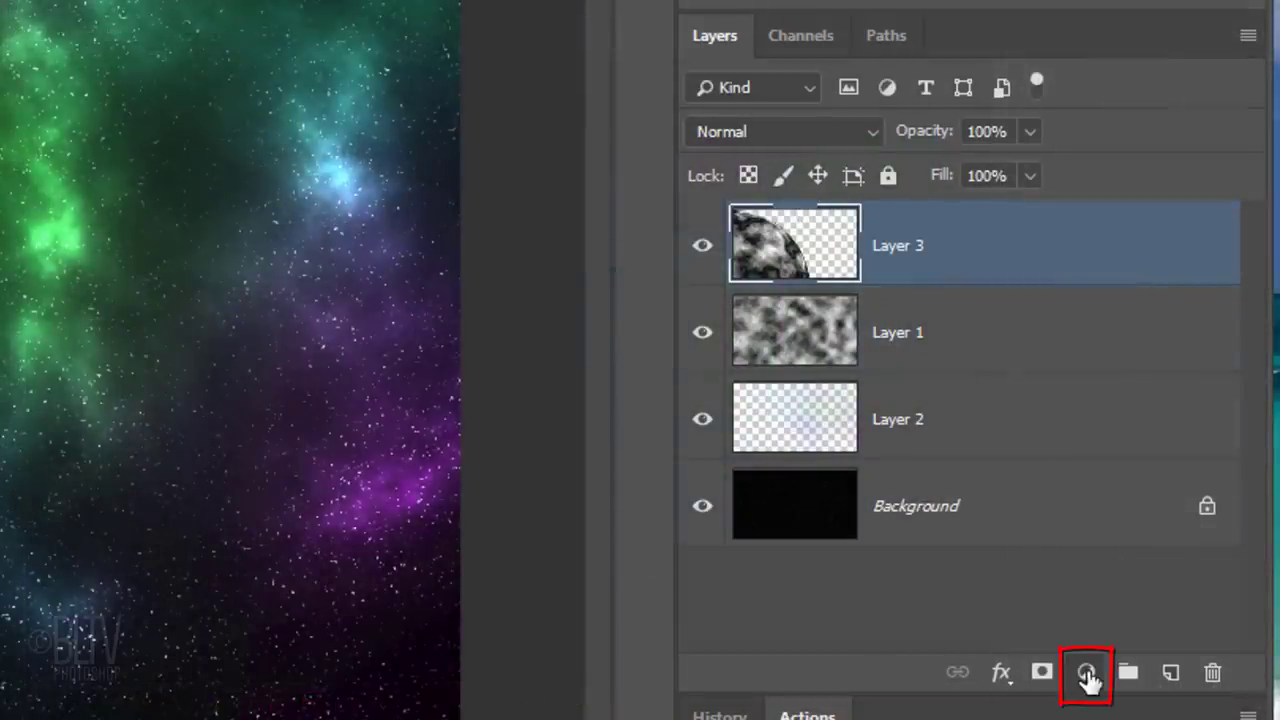
Add two Color Lookup adjustment layers, each loaded with a 3D LUT for fiery tones
{"action": "left_click", "coordinate": [1087, 675]}
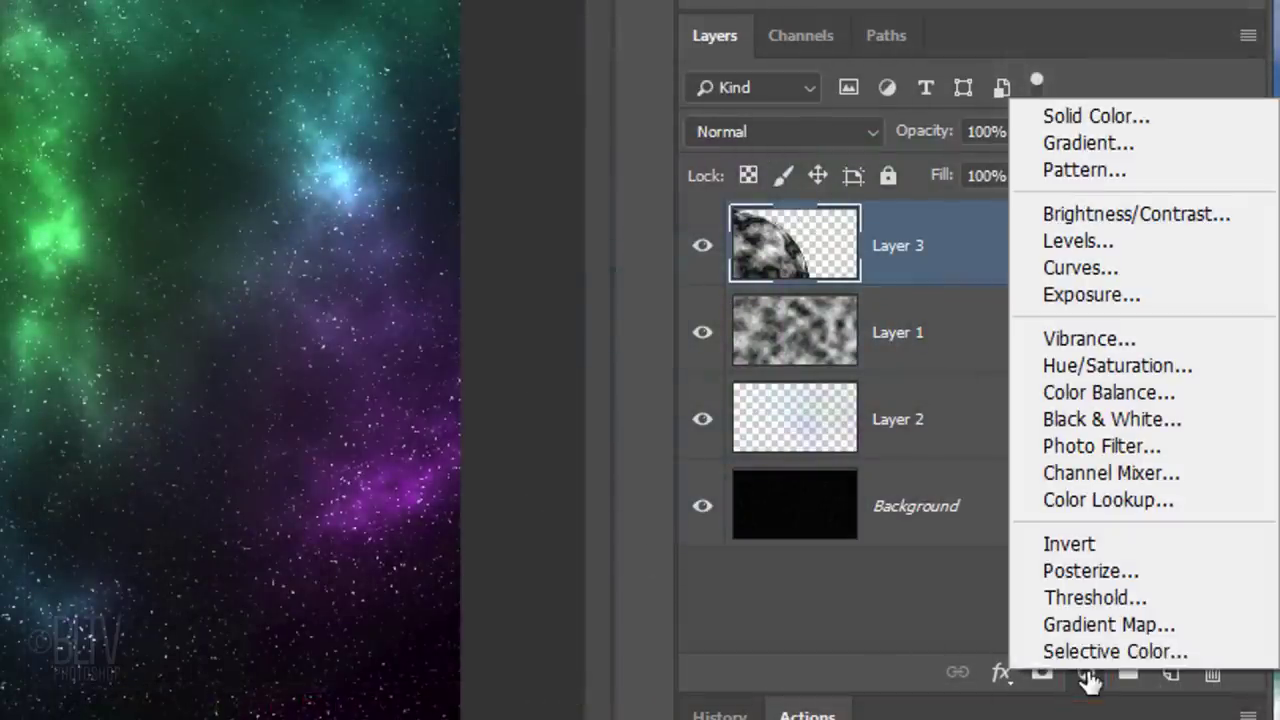
{"action": "left_click", "coordinate": [1090, 502]}
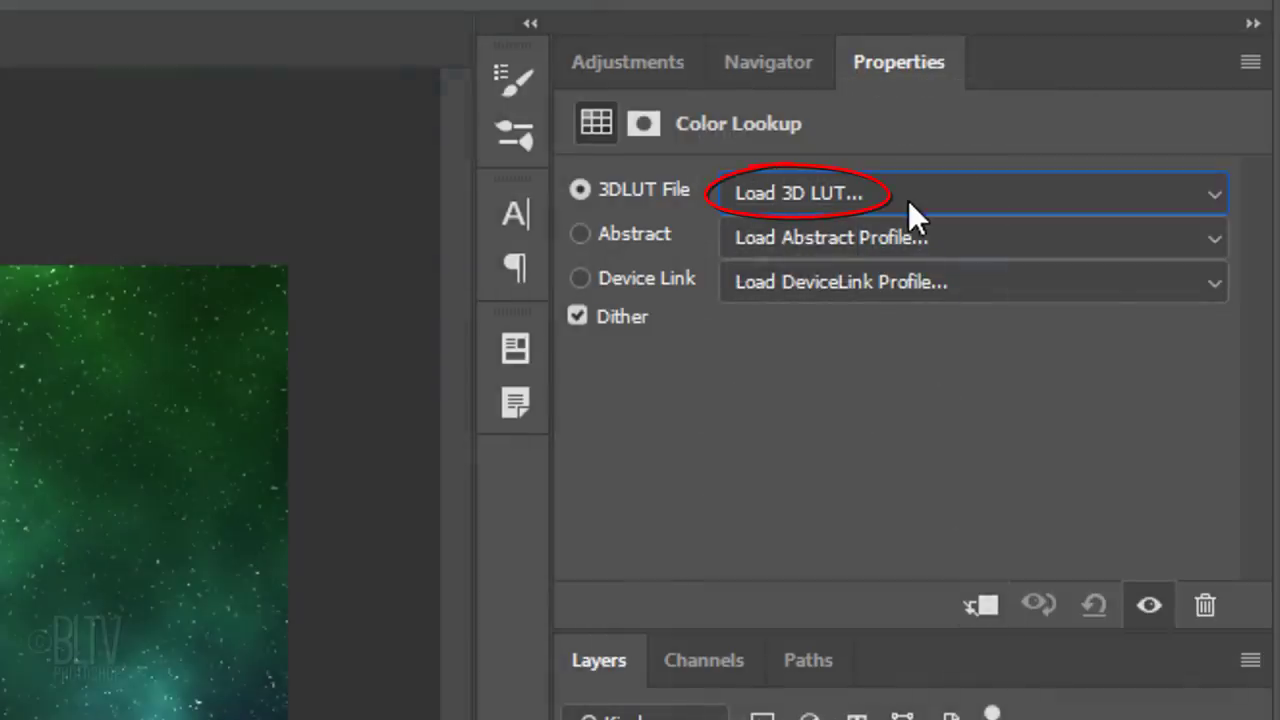
{"action": "left_click", "coordinate": [908, 200]}
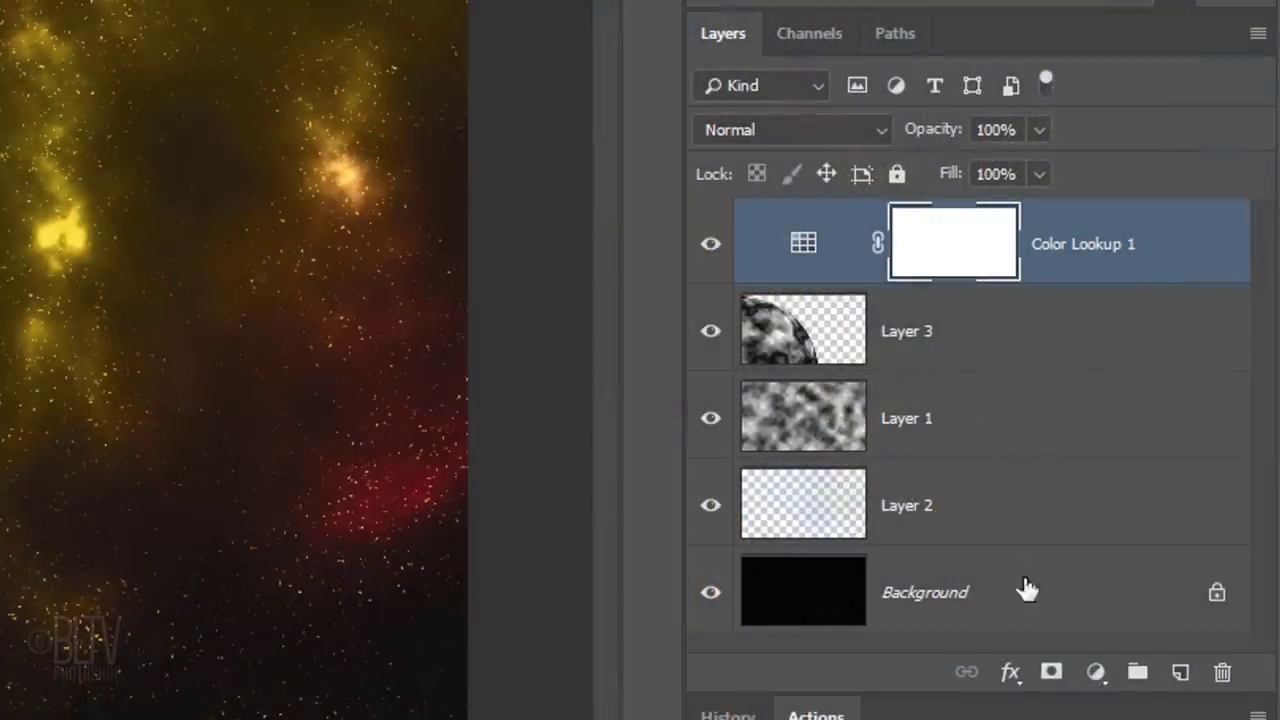
{"action": "left_click", "coordinate": [1097, 674]}
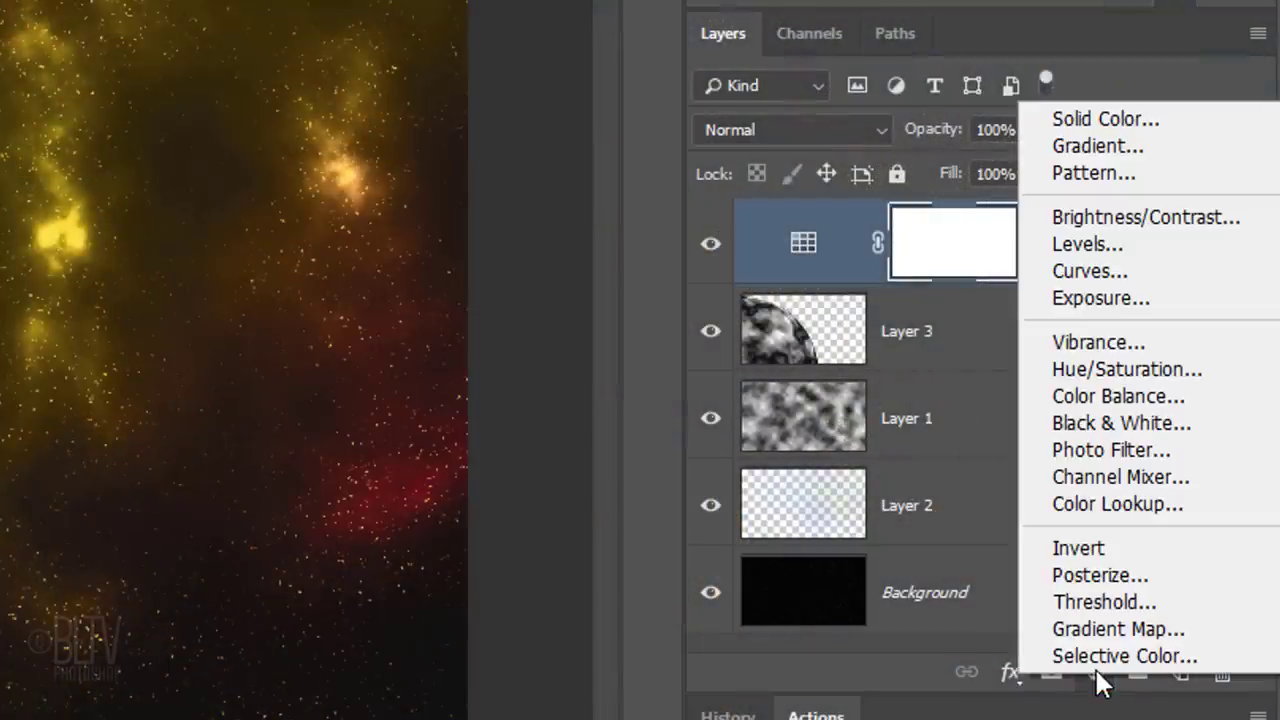
{"action": "left_click", "coordinate": [1108, 505]}
{"action": "left_click", "coordinate": [875, 198]}
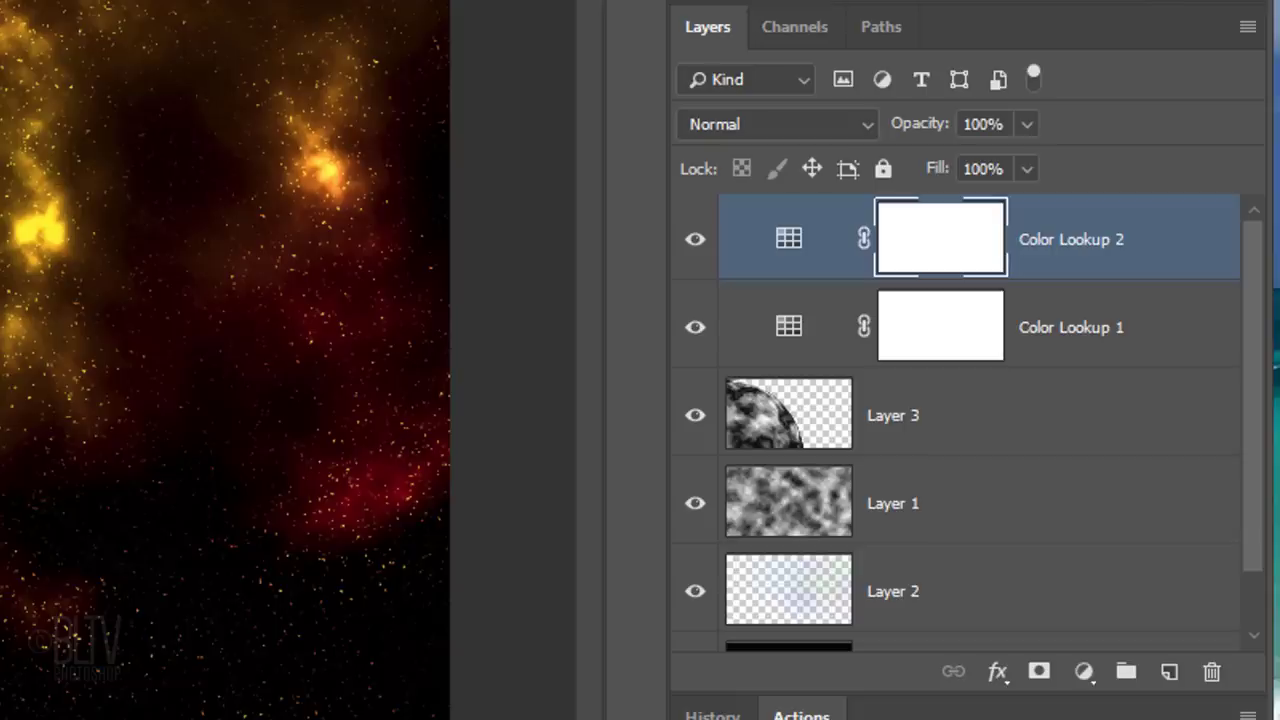
Clip Color Lookup 2, then Color Lookup 1, to the sphere layer with Alt+Ctrl+G
{"action": "key", "text": "ctrl+alt+g"}
{"action": "key", "text": "ctrl+alt+g"}
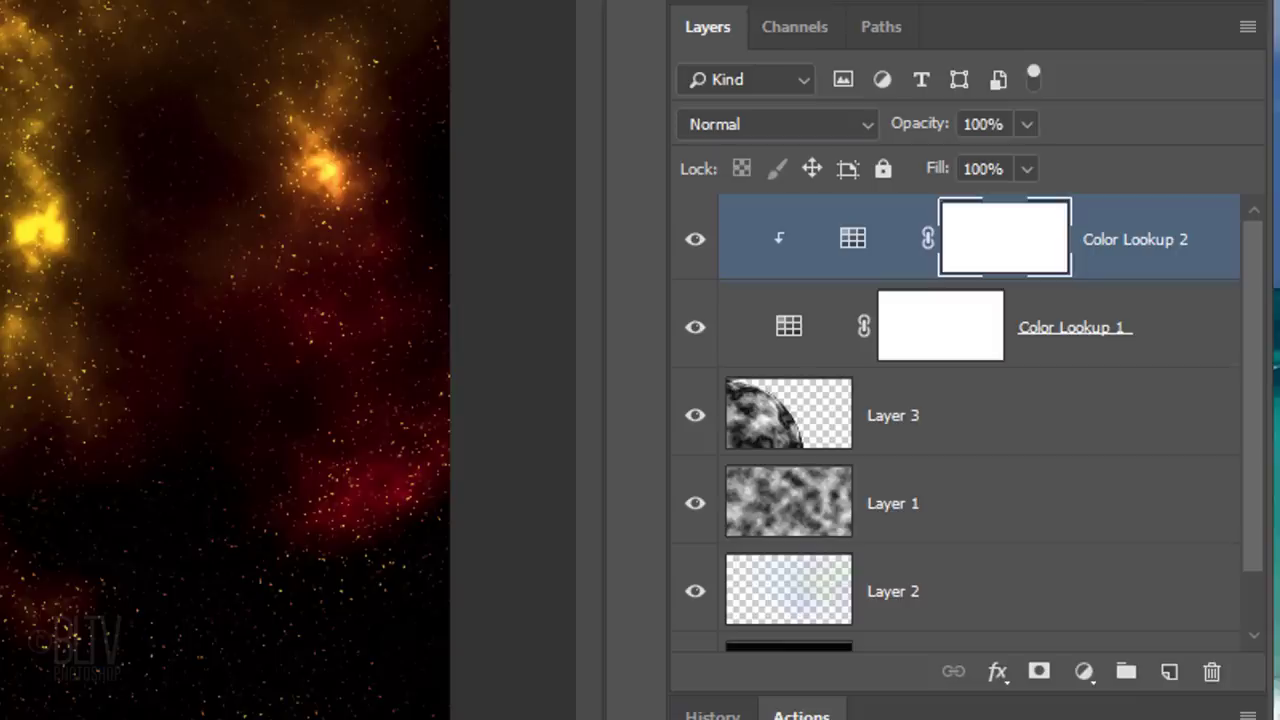
{"action": "left_click", "coordinate": [792, 343]}
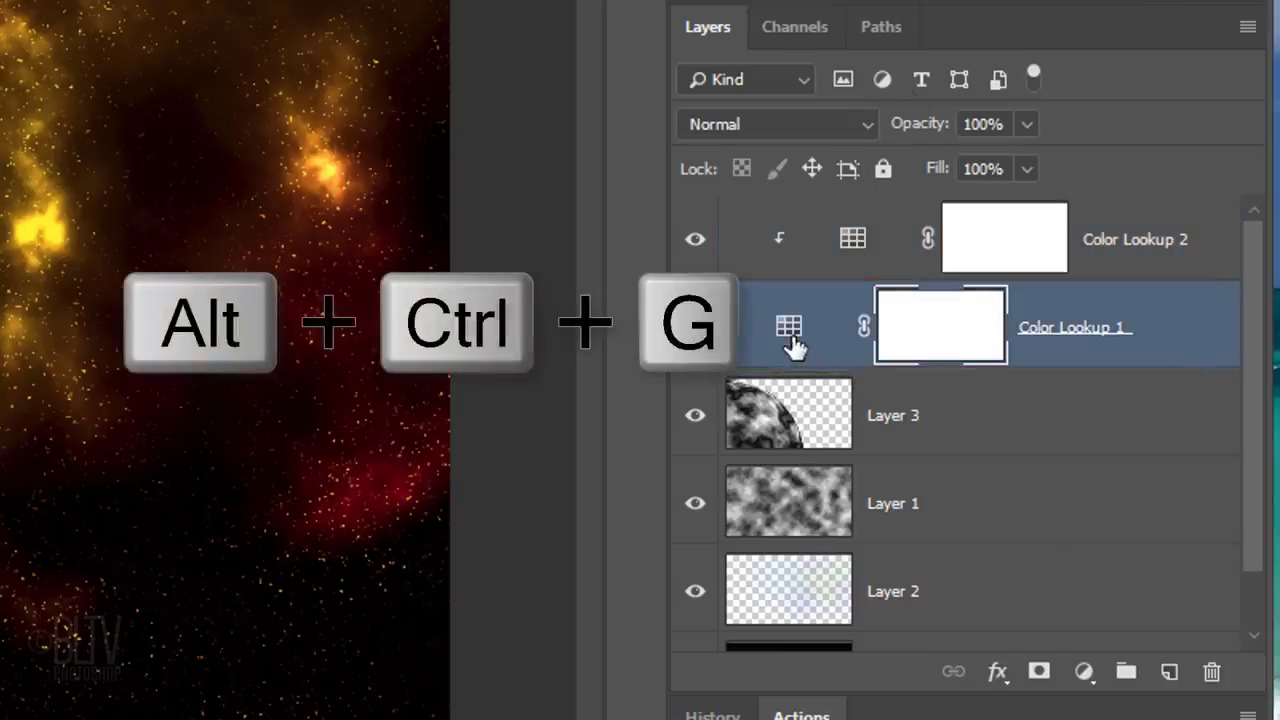
{"action": "key", "text": "ctrl+alt+g"}
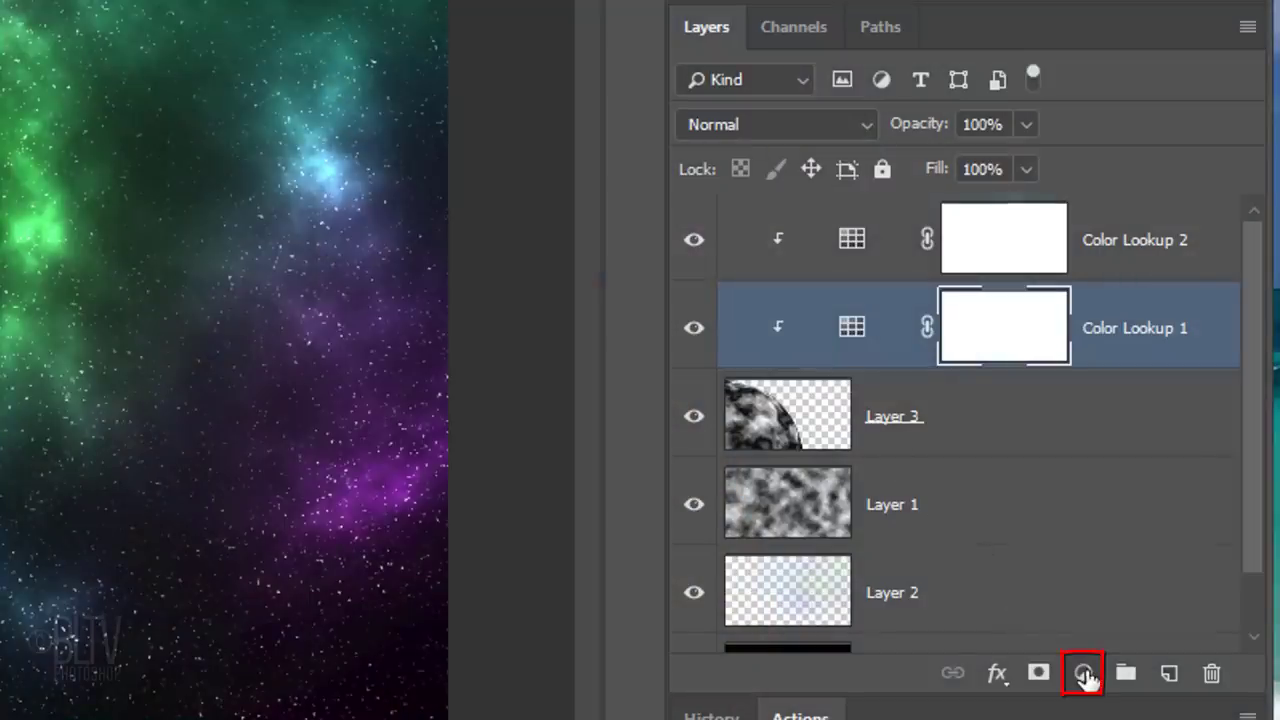
Add a Levels adjustment layer below Color Lookup 1 and raise its output black to 78
{"action": "left_click", "coordinate": [1084, 675]}
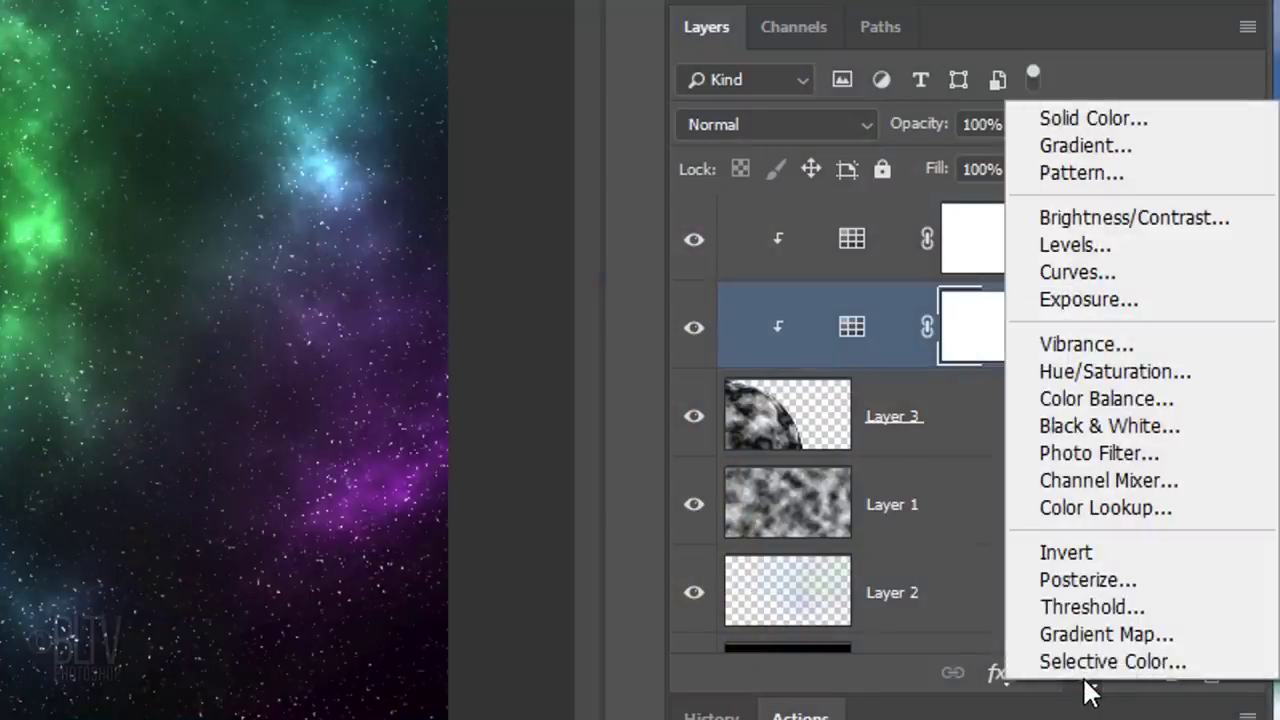
{"action": "left_click", "coordinate": [1058, 240]}
{"action": "mouse_move", "coordinate": [1105, 325]}
{"action": "left_mouse_down"}
{"action": "mouse_move", "coordinate": [1100, 443]}
{"action": "mouse_move", "coordinate": [1117, 471]}
{"action": "left_mouse_up"}
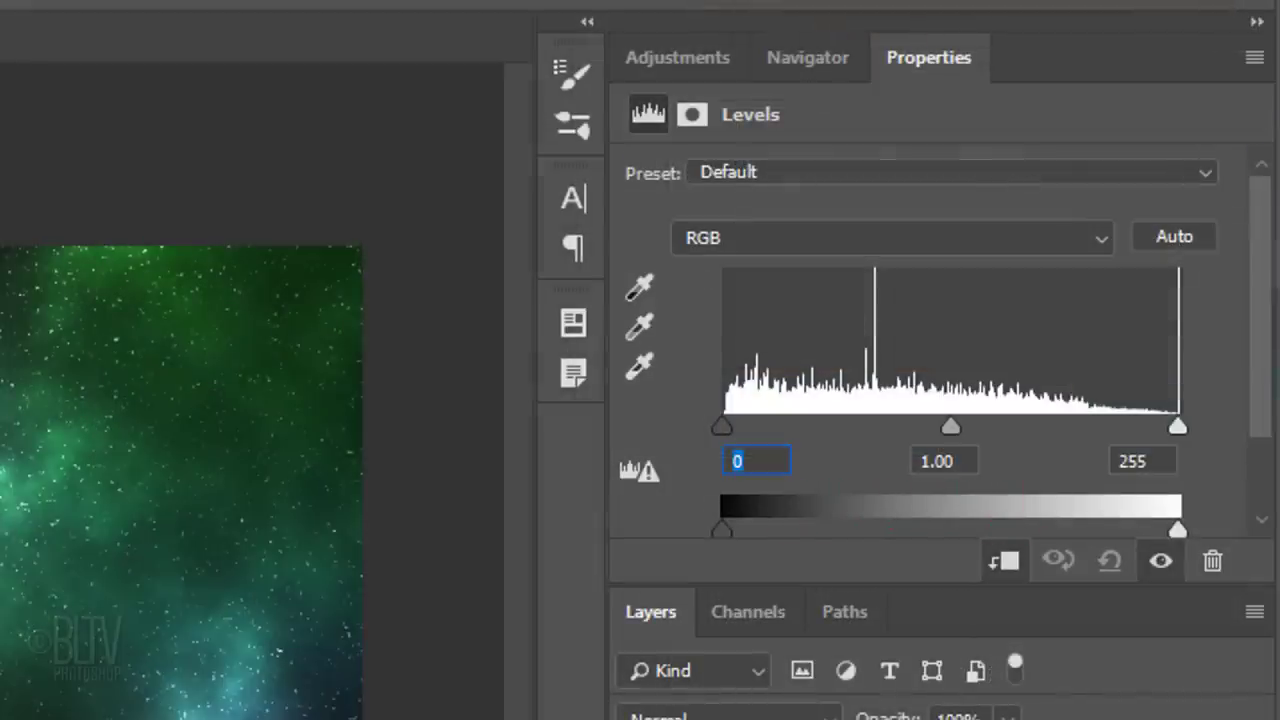
{"action": "left_click_drag", "start_coordinate": [903, 593], "coordinate": [910, 683]}
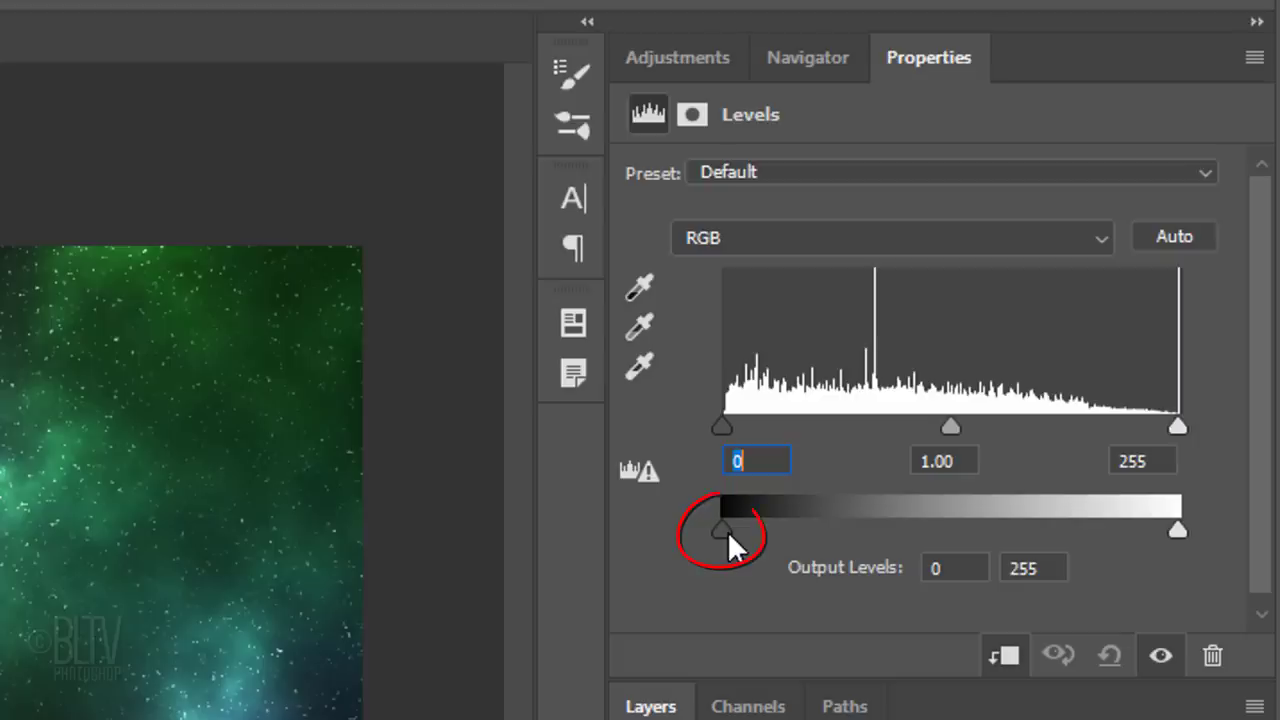
{"action": "left_click_drag", "start_coordinate": [727, 531], "coordinate": [860, 527]}
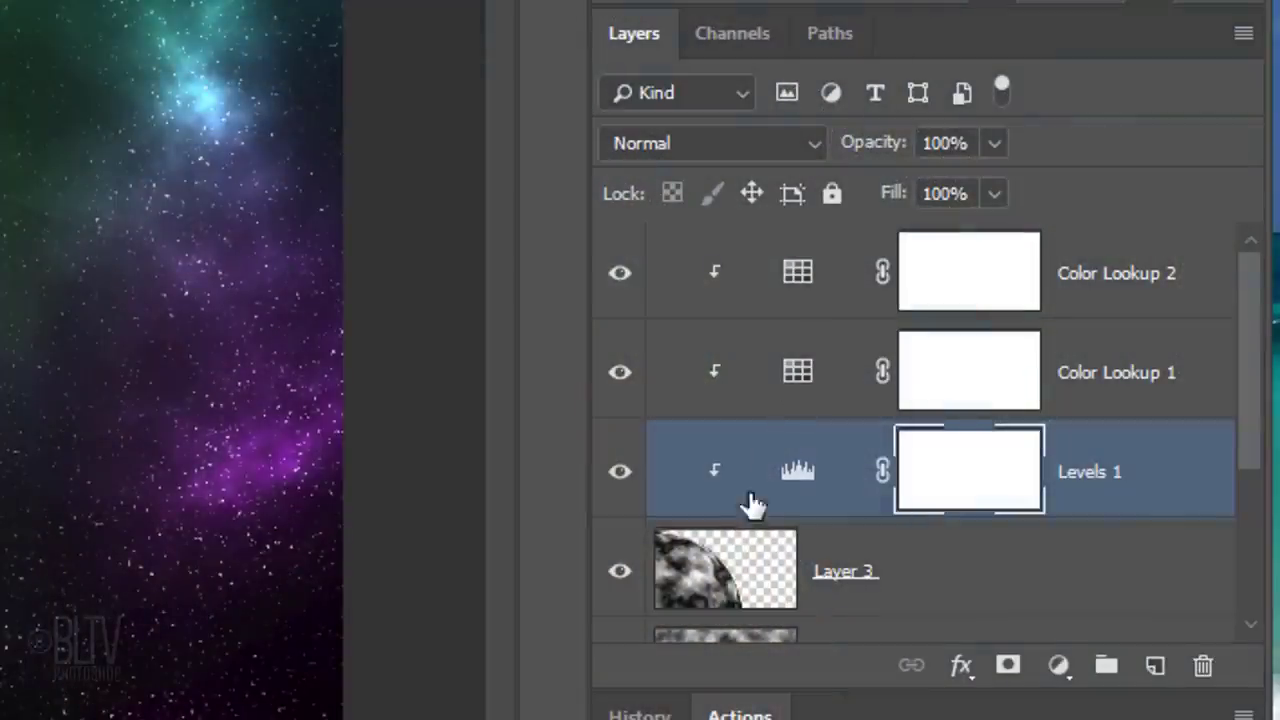
Give Layer 3 a Color Dodge Outer Glow, 80% opacity, 250 px, in ffc930 yellow
{"action": "left_click", "coordinate": [728, 585]}
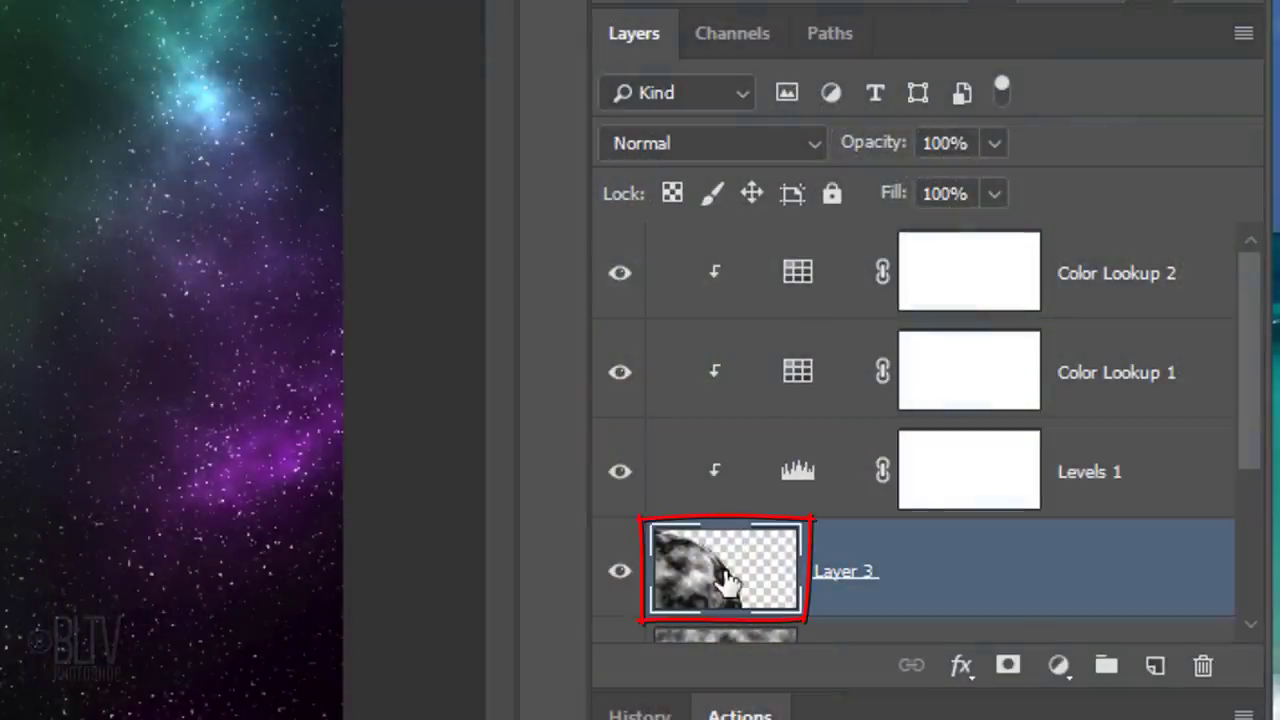
{"action": "double_click", "coordinate": [728, 585]}
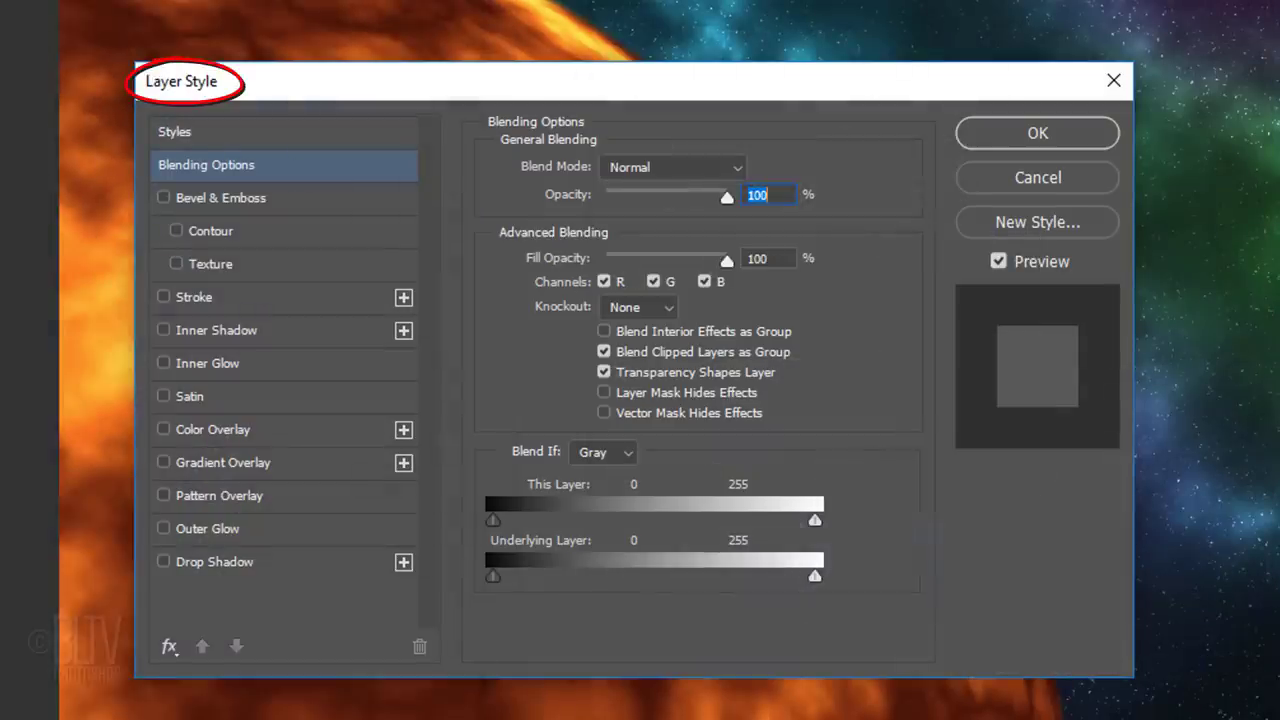
{"action": "left_click", "coordinate": [207, 529]}
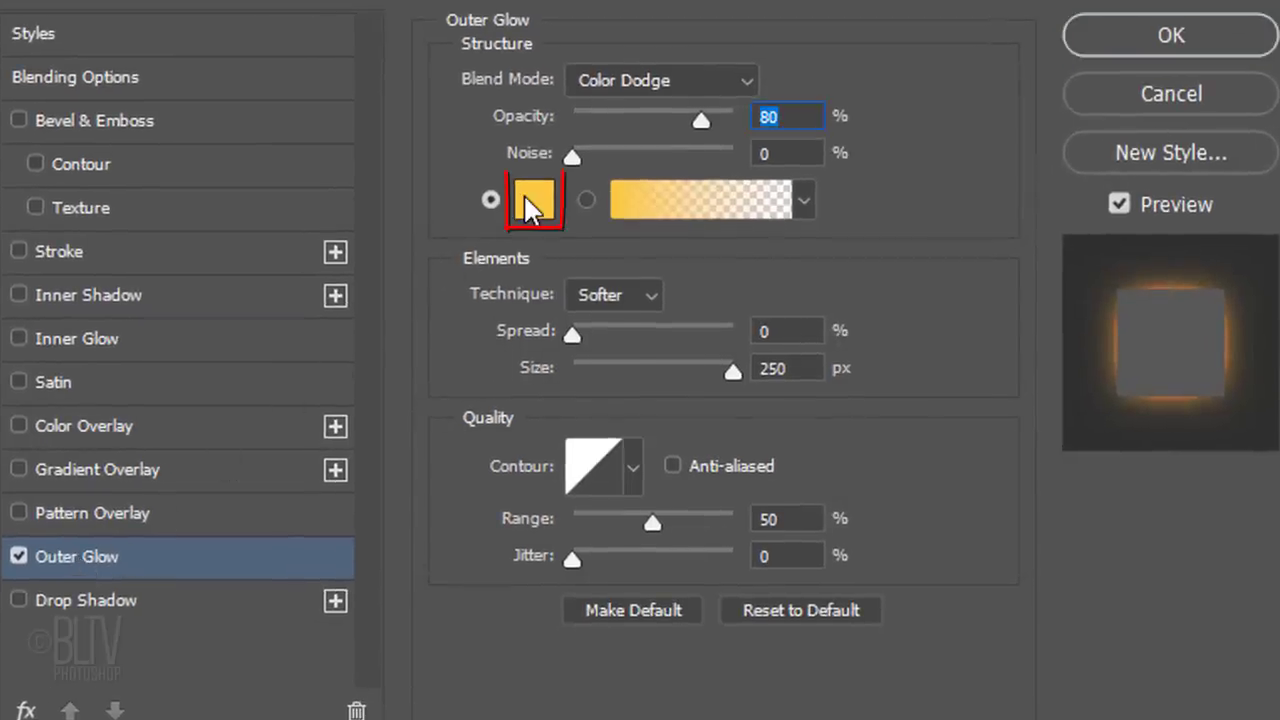
{"action": "left_click", "coordinate": [532, 203]}
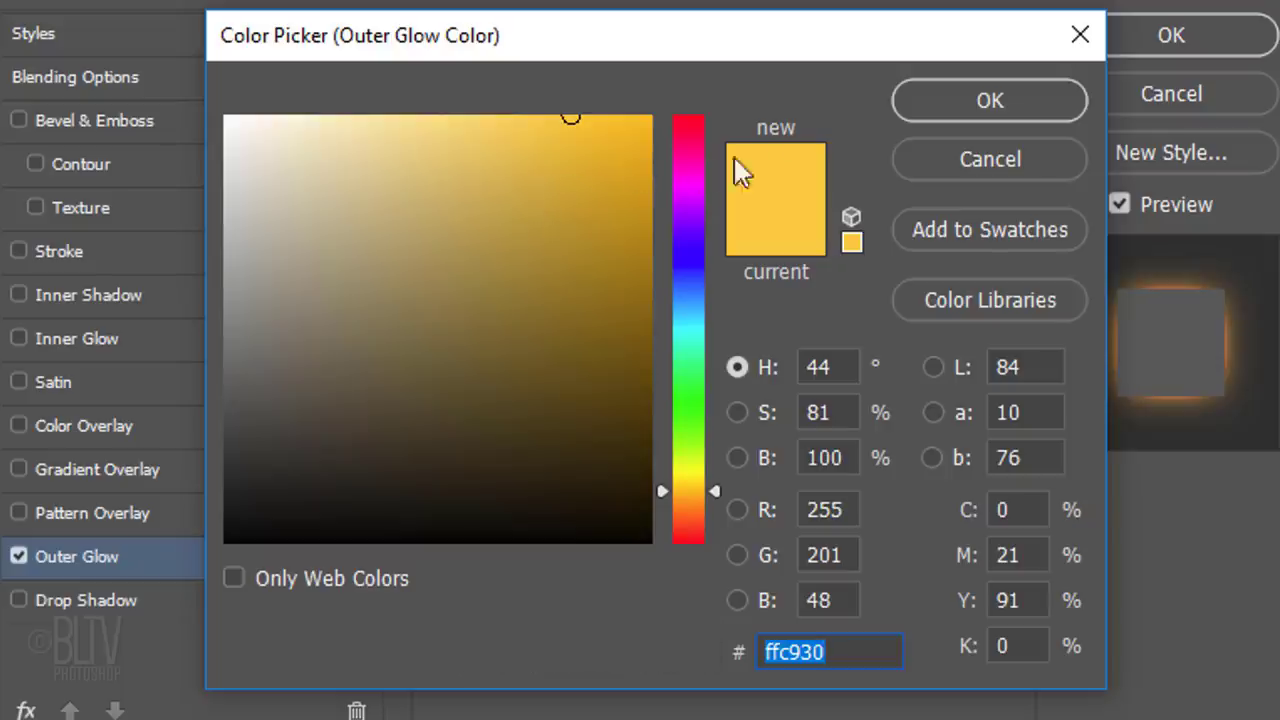
{"action": "left_click", "coordinate": [985, 108]}
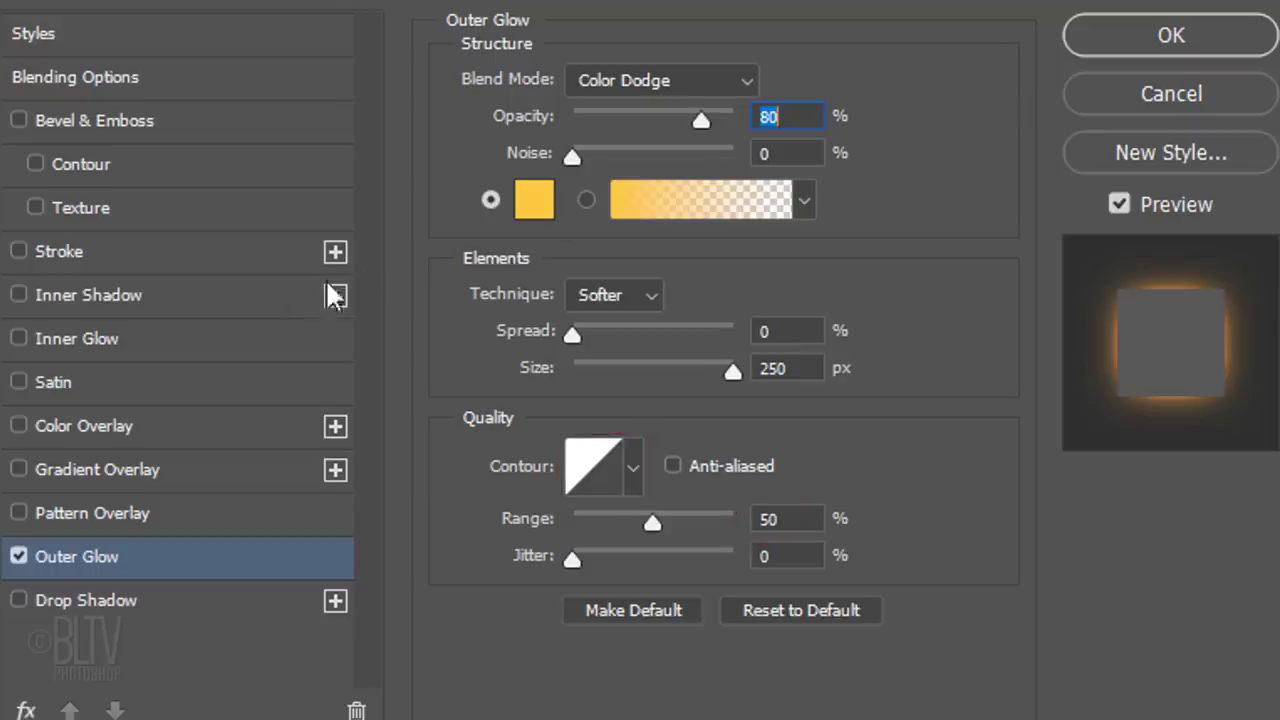
Enable a Hard Light, 100%, 80 px edge Inner Glow and apply both layer styles
{"action": "left_click", "coordinate": [86, 339]}
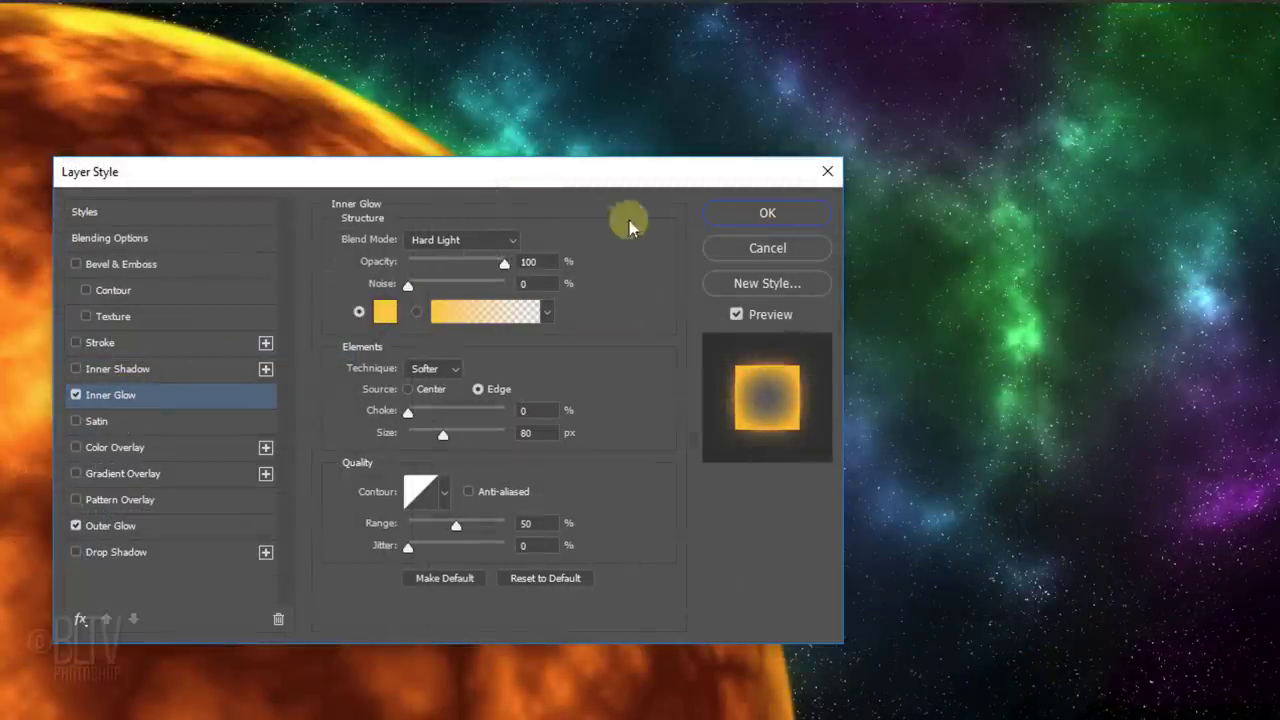
{"action": "left_click", "coordinate": [1171, 35]}
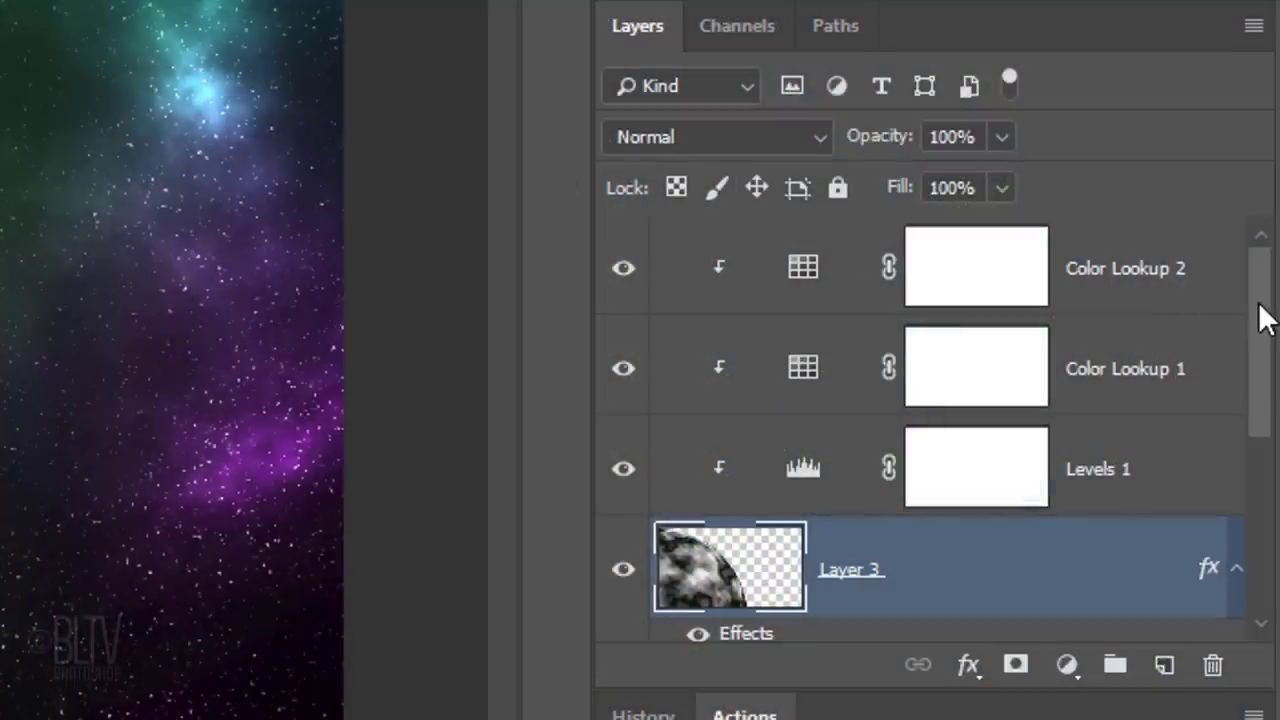
Select Layer 2 and set up the Brush Tool with a 175 px soft tip
{"action": "left_click_drag", "start_coordinate": [1263, 318], "coordinate": [1240, 491]}
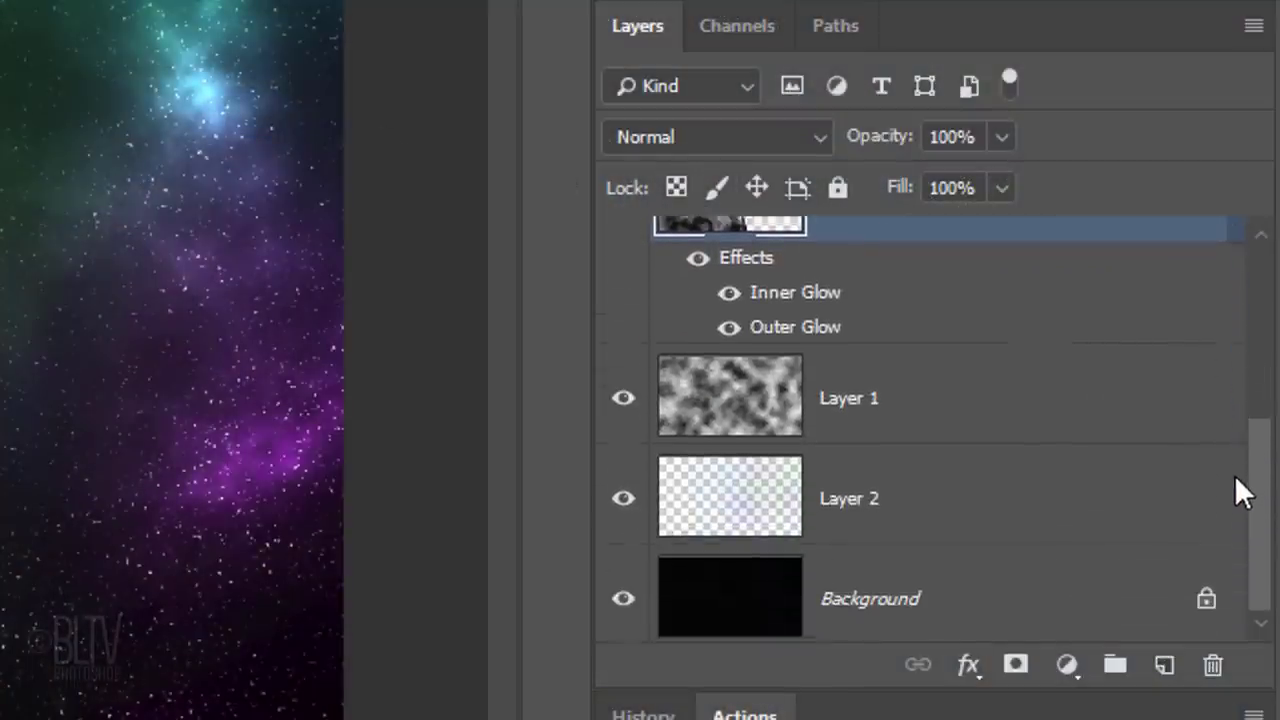
{"action": "left_click", "coordinate": [731, 494]}
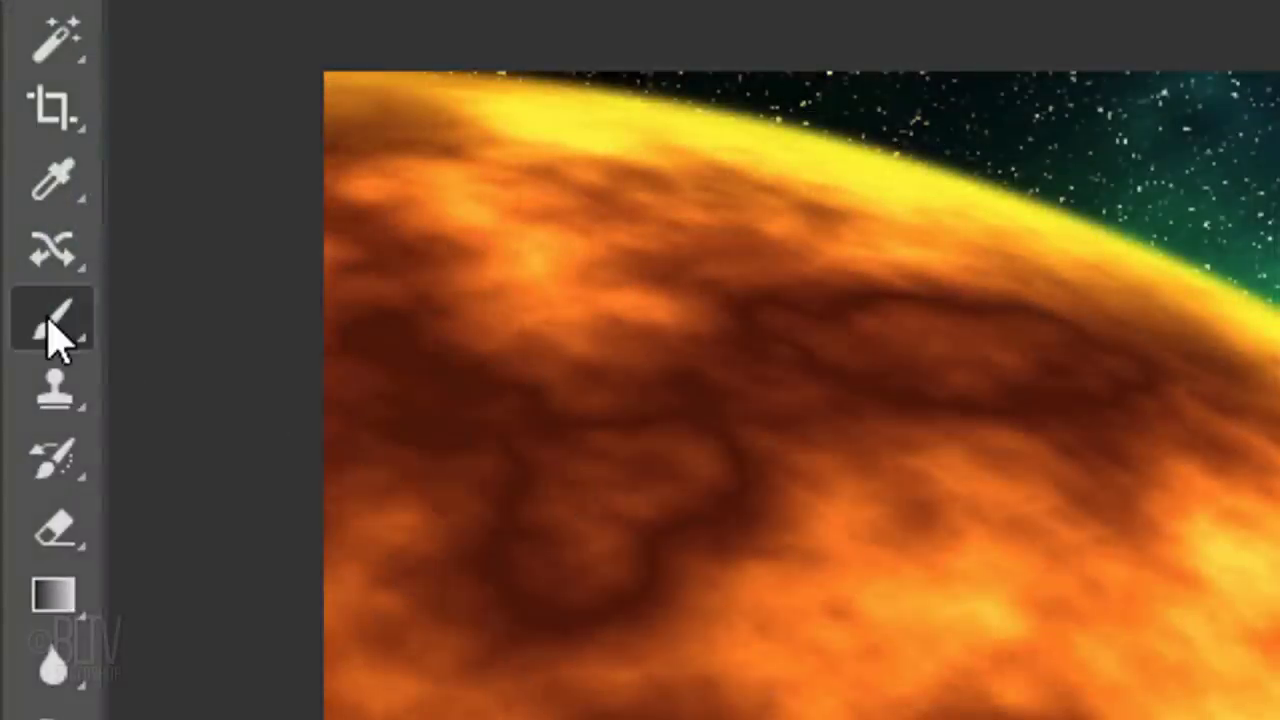
{"action": "right_click", "coordinate": [50, 320]}
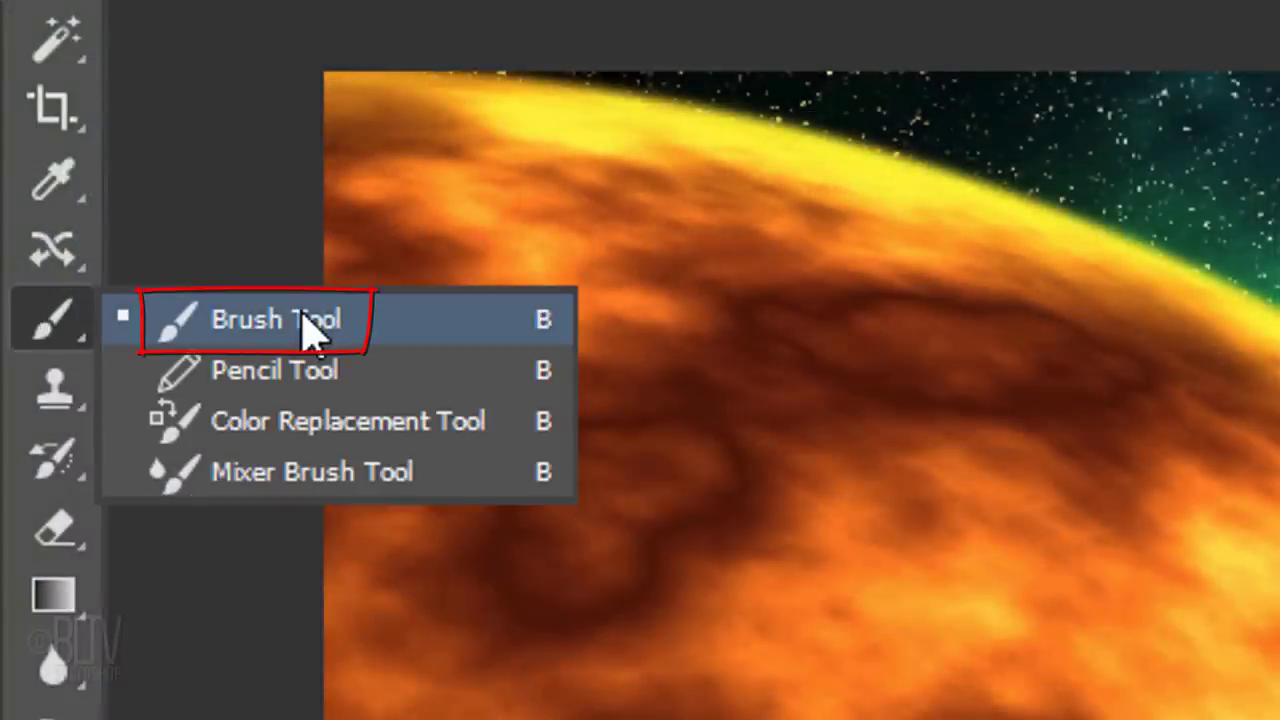
{"action": "left_click", "coordinate": [310, 330]}
{"action": "left_click", "coordinate": [224, 126]}
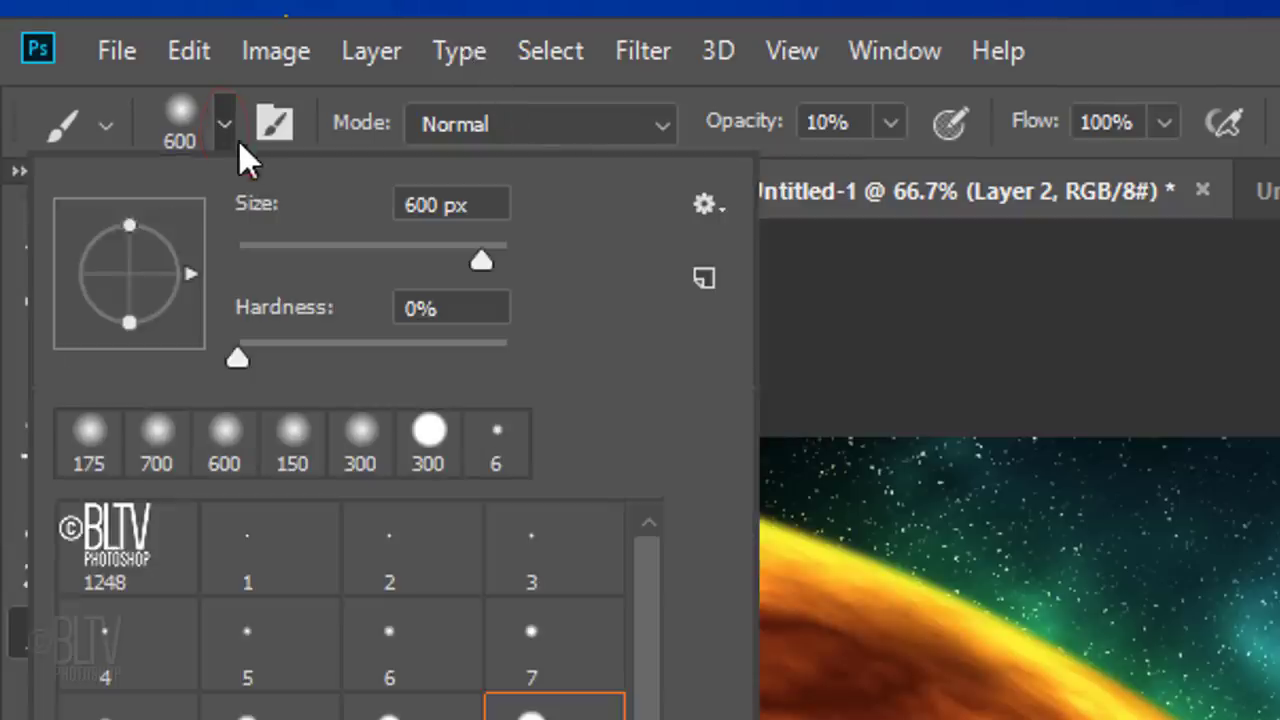
{"action": "double_click", "coordinate": [430, 205]}
{"action": "type", "text": "175"}
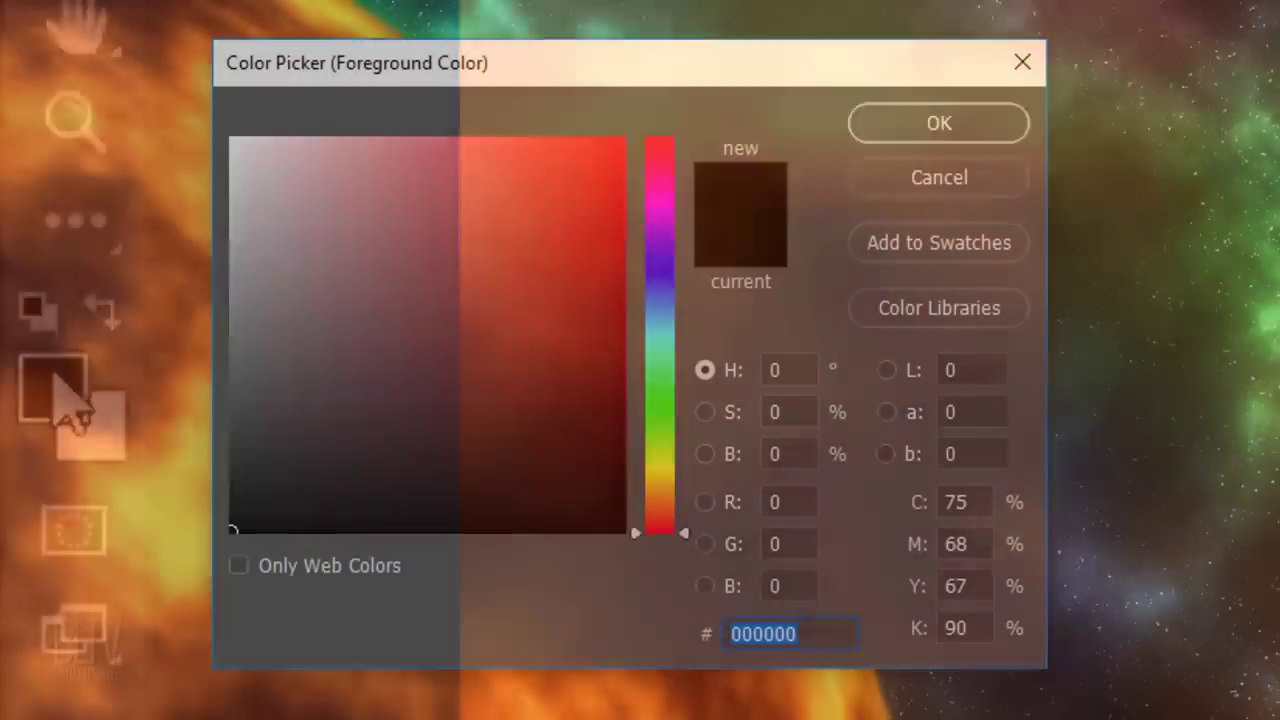
Set the foreground colour to ffea3f and paint a faint yellow haze along the sun's upper rim
{"action": "type", "text": "ffea3f"}
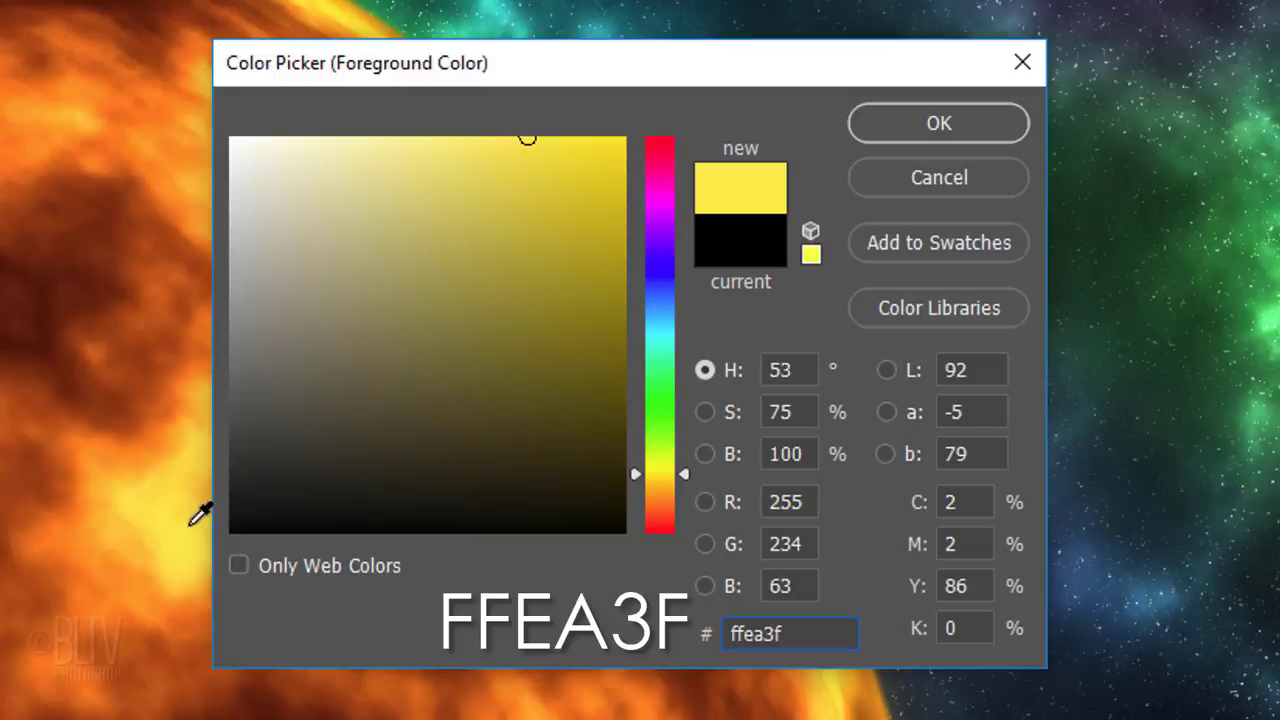
{"action": "left_click", "coordinate": [938, 126]}
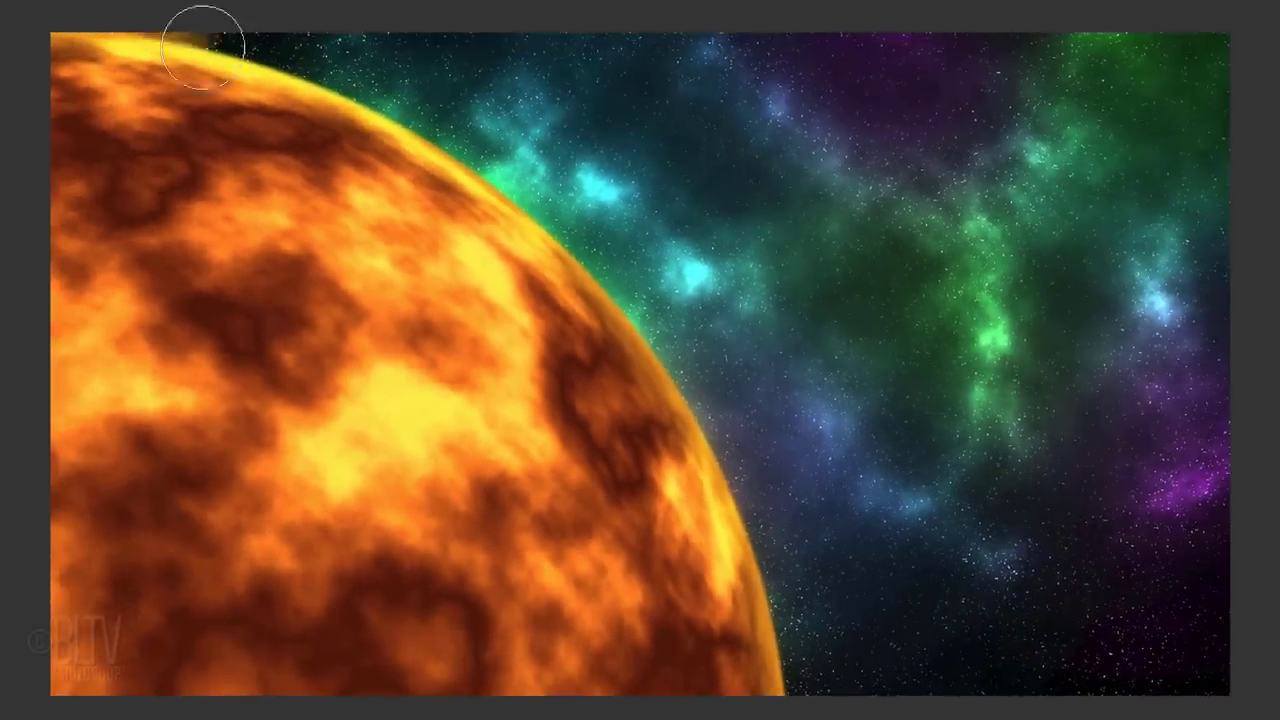
{"action": "mouse_move", "coordinate": [164, 5]}
{"action": "left_mouse_down"}
{"action": "mouse_move", "coordinate": [454, 148]}
{"action": "mouse_move", "coordinate": [640, 334]}
{"action": "mouse_move", "coordinate": [757, 557]}
{"action": "mouse_move", "coordinate": [777, 700]}
{"action": "left_mouse_up"}
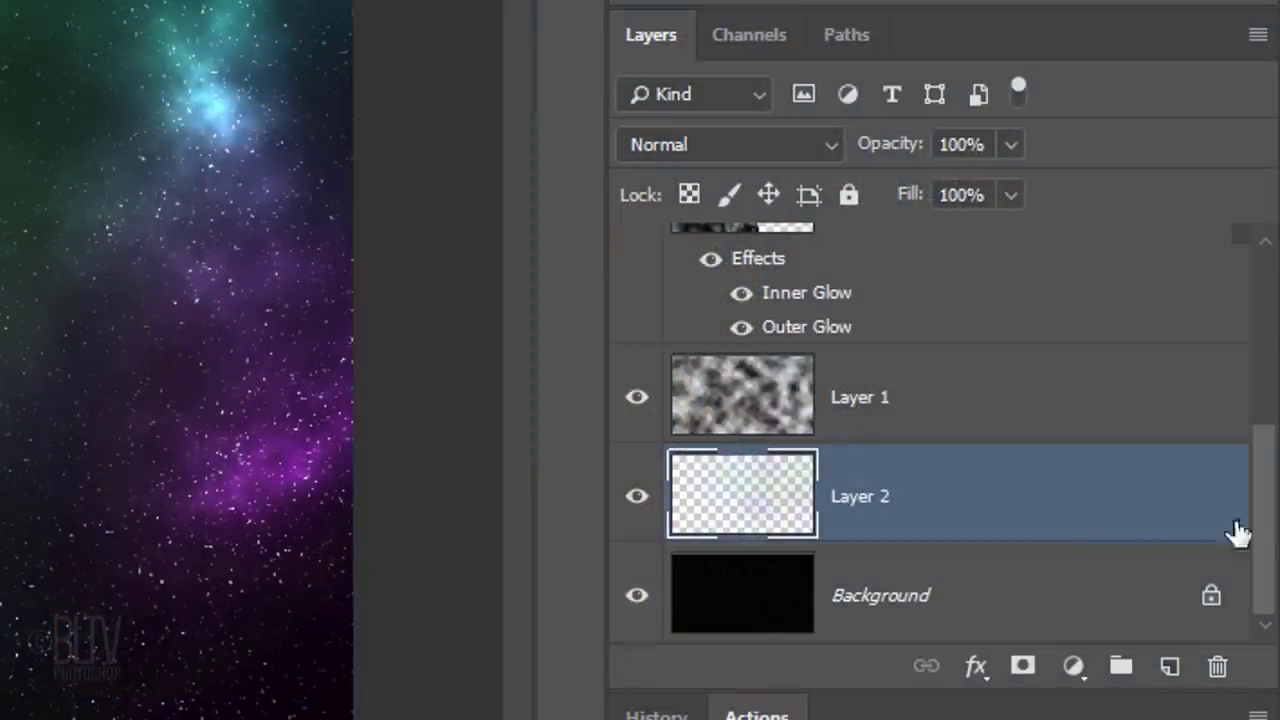
Release Color Lookup 2 and Color Lookup 1 from their clipping masks with Alt+Ctrl+G
{"action": "scroll", "coordinate": [1243, 523], "scroll_direction": "up", "scroll_amount": 3}
{"action": "scroll", "coordinate": [930, 430], "scroll_direction": "up", "scroll_amount": 2}
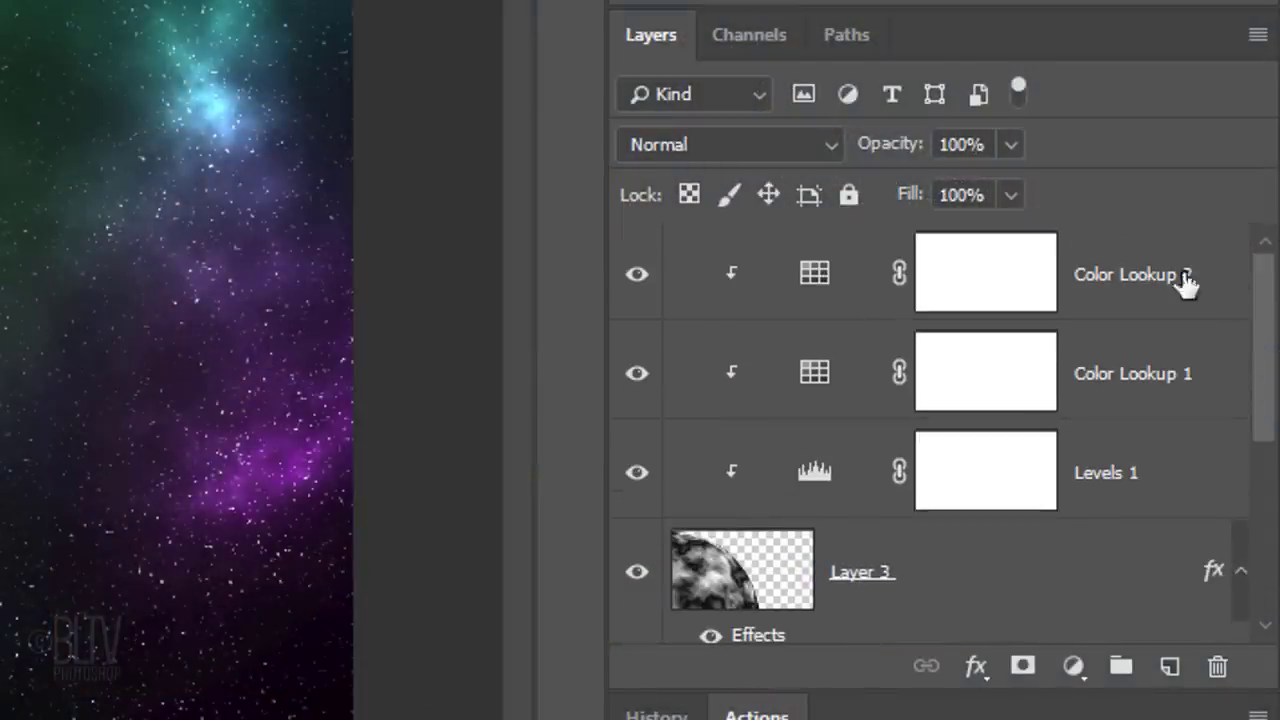
{"action": "left_click", "coordinate": [760, 286]}
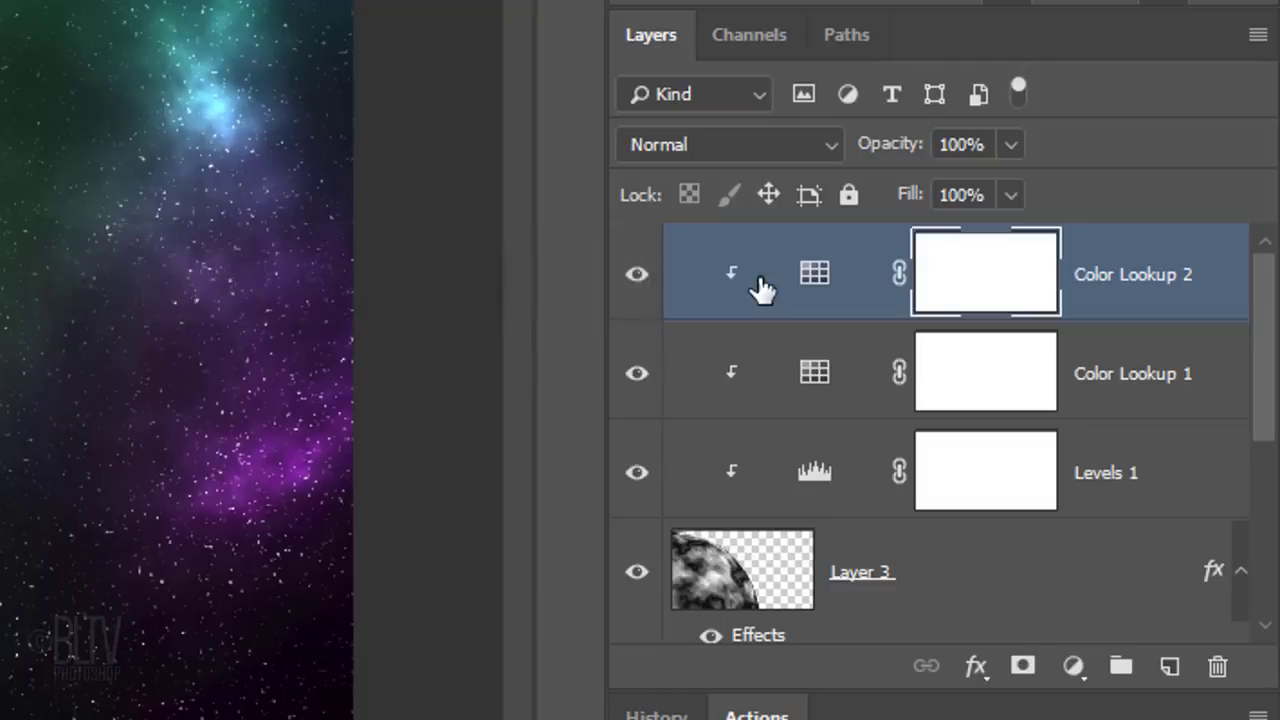
{"action": "key", "text": "ctrl+alt+g"}
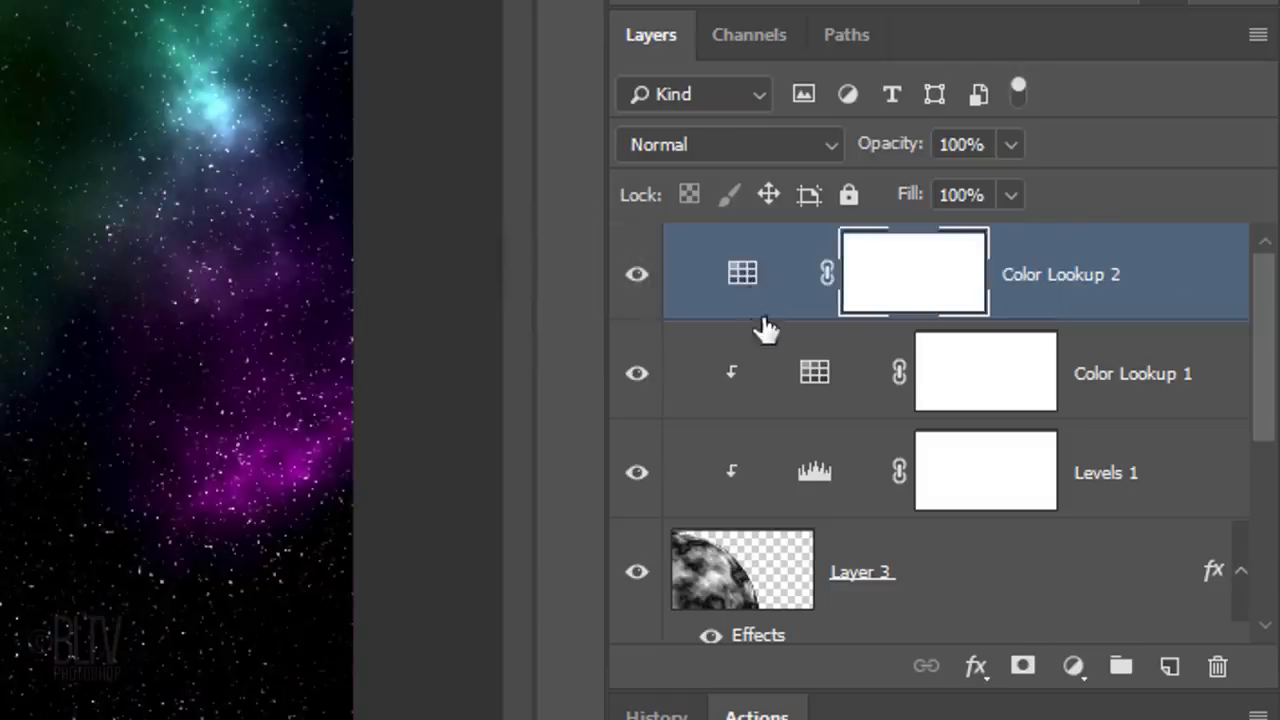
{"action": "left_click", "coordinate": [777, 391]}
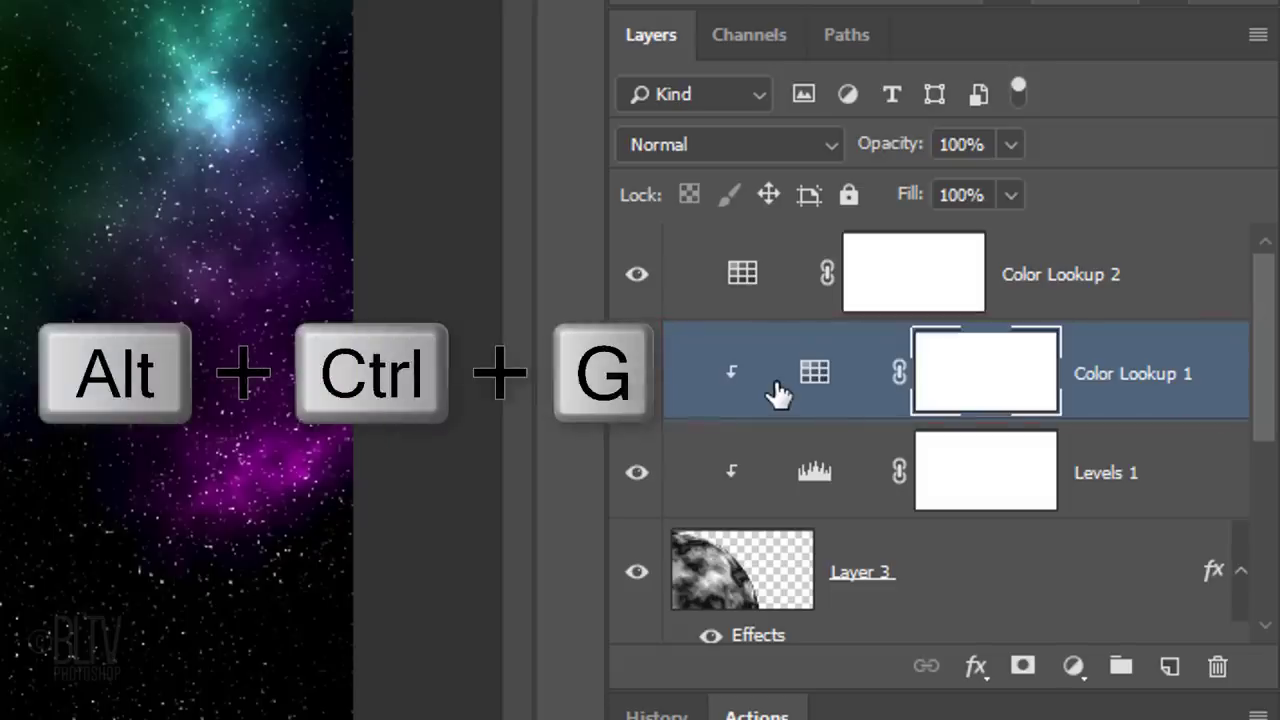
{"action": "key", "text": "ctrl+alt+g"}
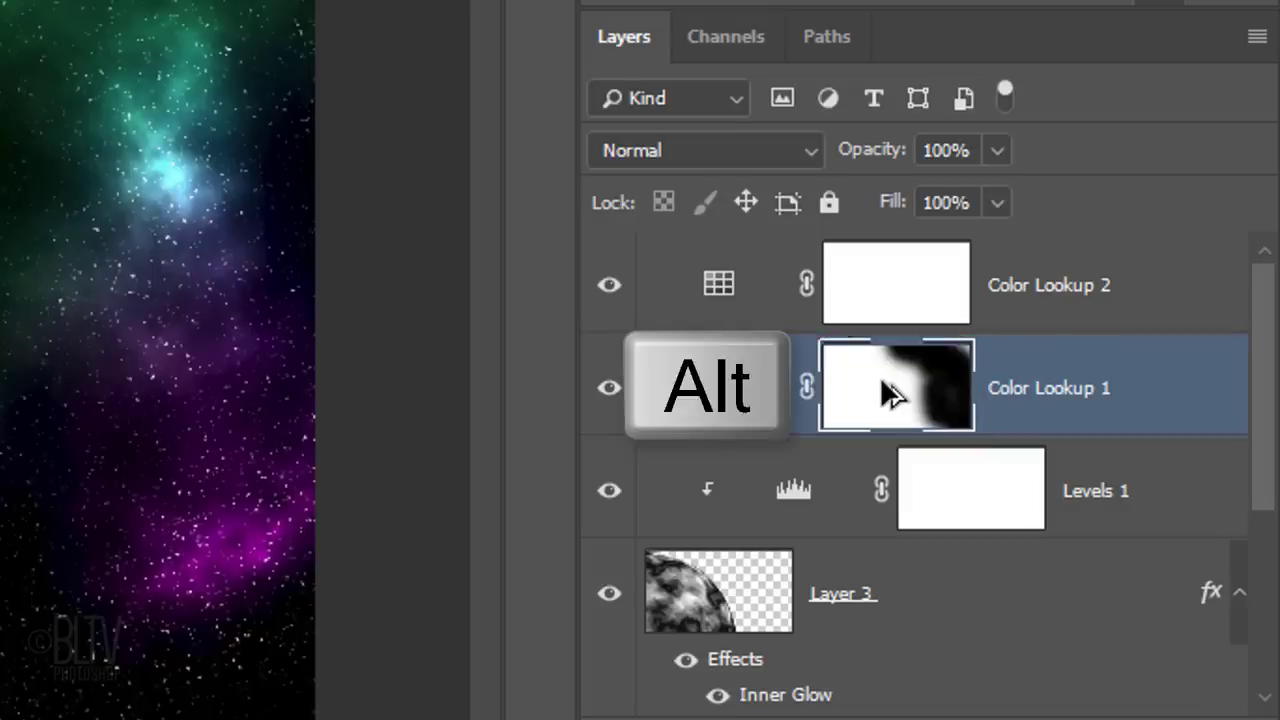
Alt-drag Color Lookup 1's mask onto Color Lookup 2 and confirm replacing its mask
{"action": "left_click_drag", "start_coordinate": [882, 383], "coordinate": [882, 286]}
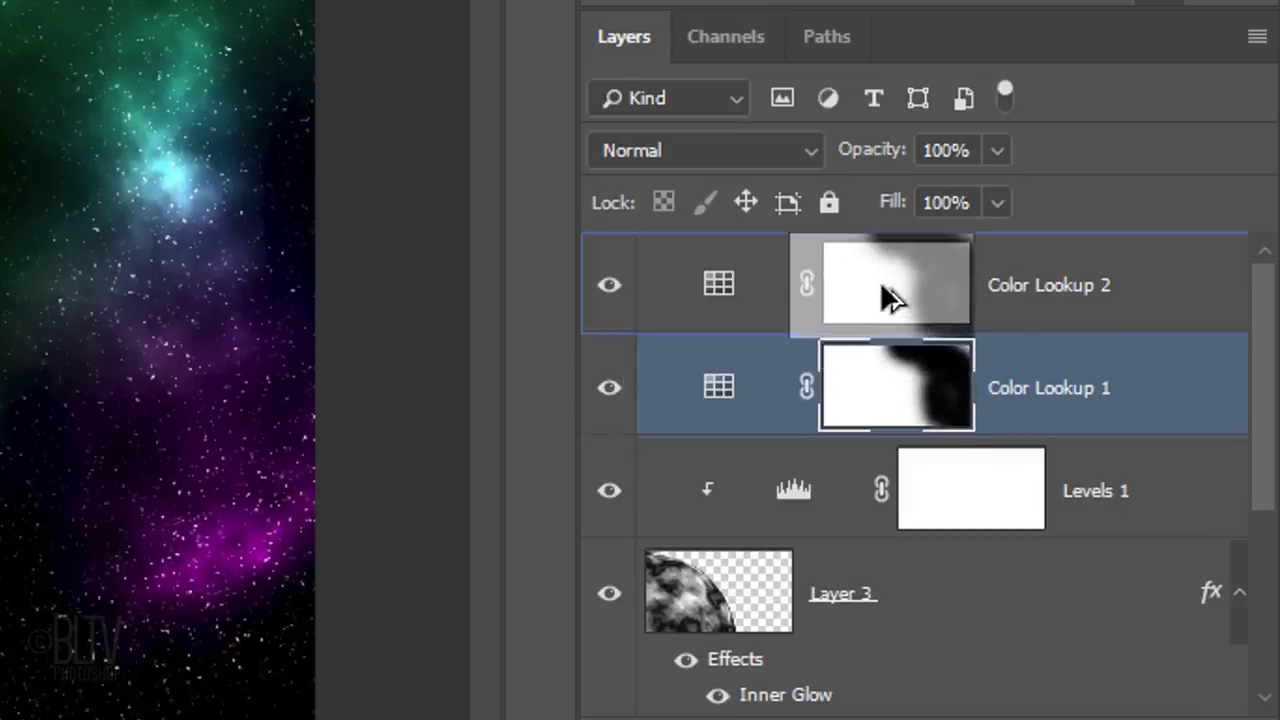
{"action": "left_click_drag", "start_coordinate": [888, 297], "coordinate": [888, 297]}
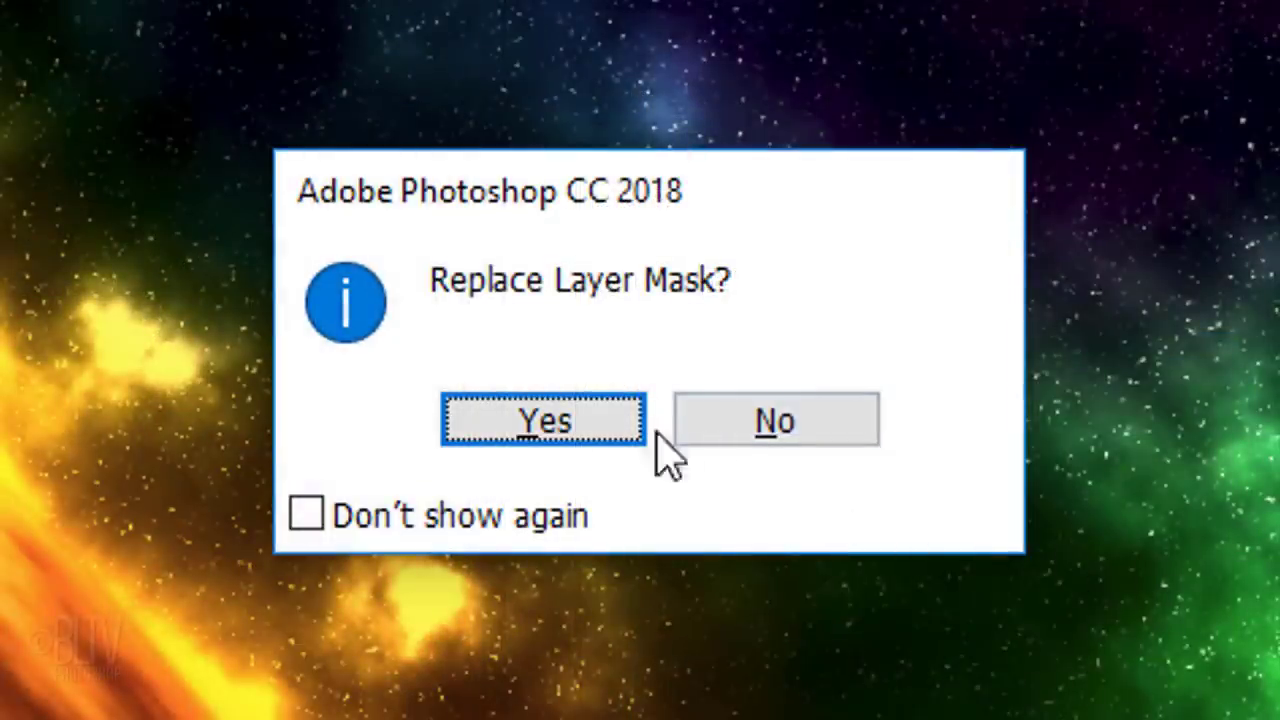
{"action": "left_click", "coordinate": [576, 424]}
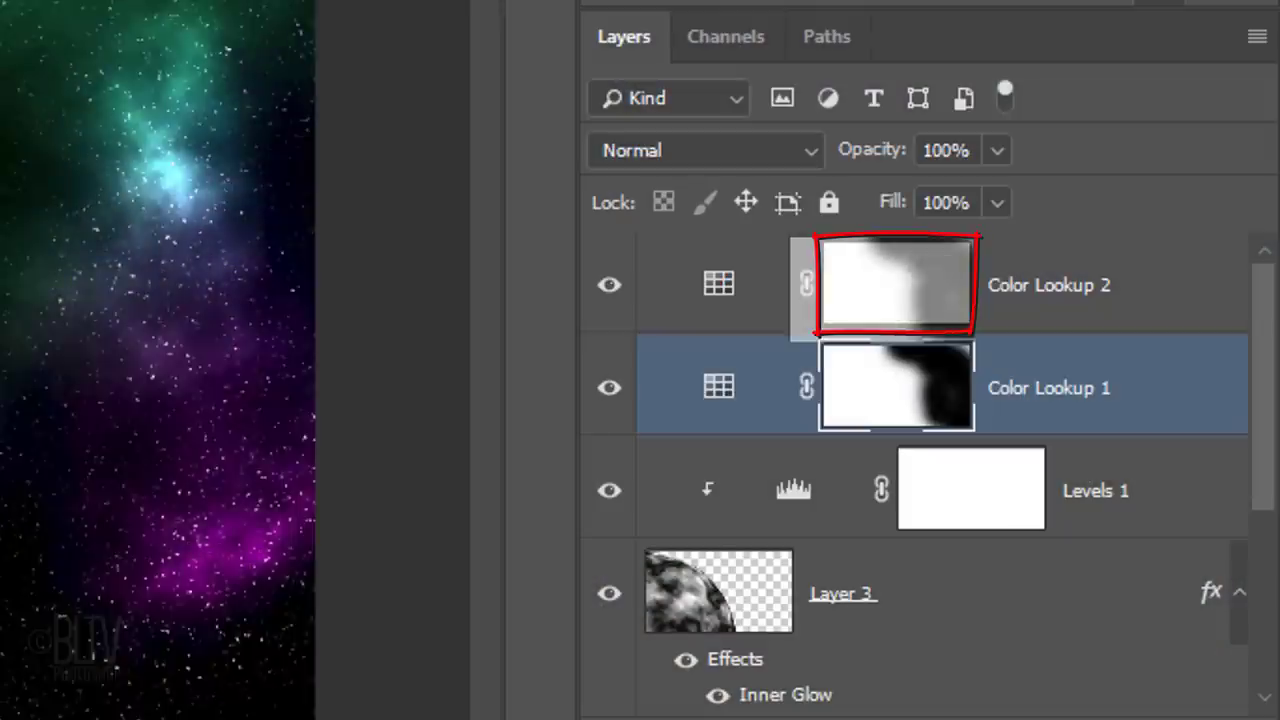